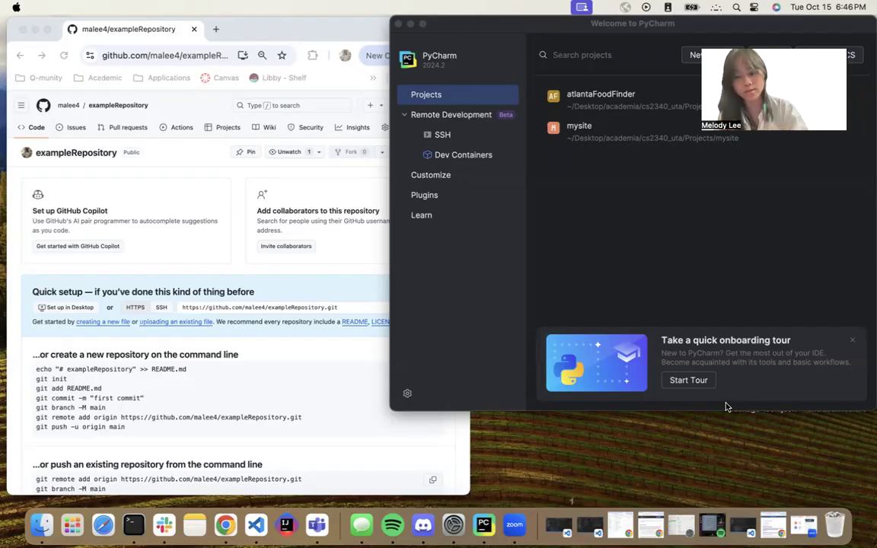
Create a new Django project named exampleProject1 in the default Projects location.
click(329, 360)
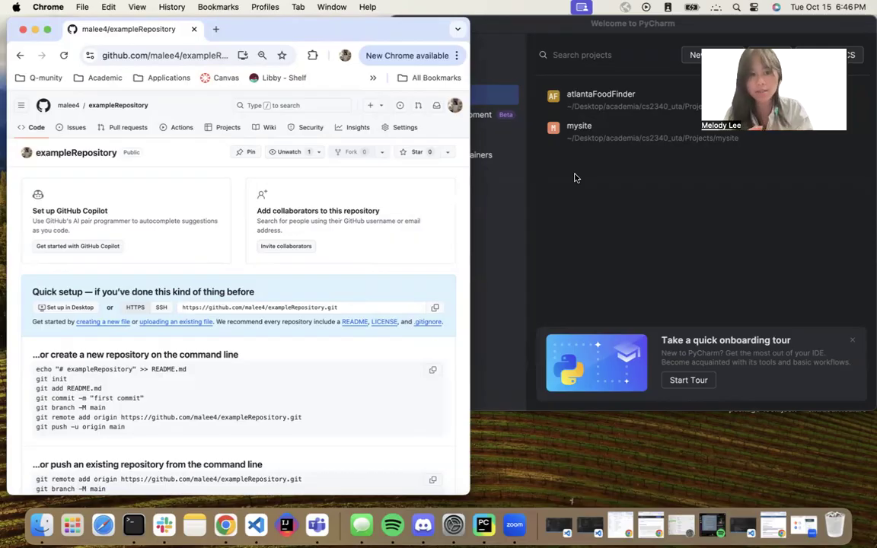
click(680, 80)
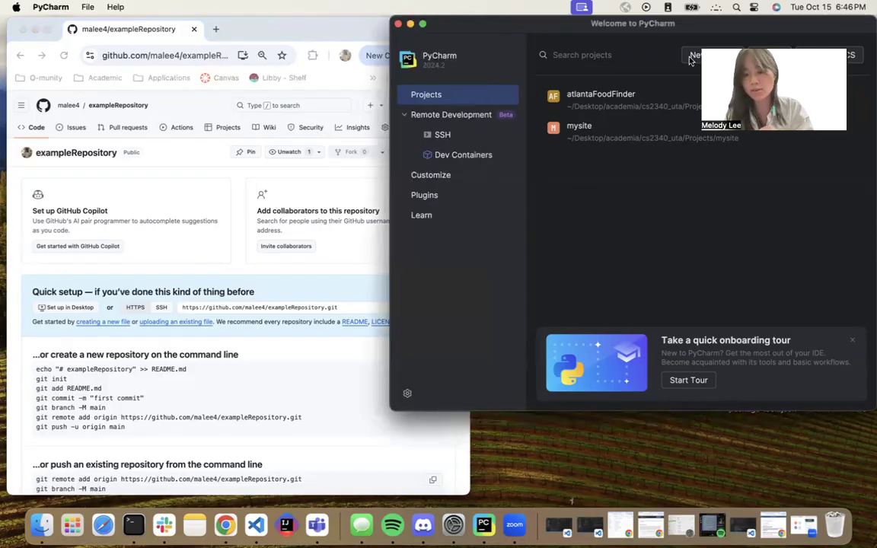
click(690, 58)
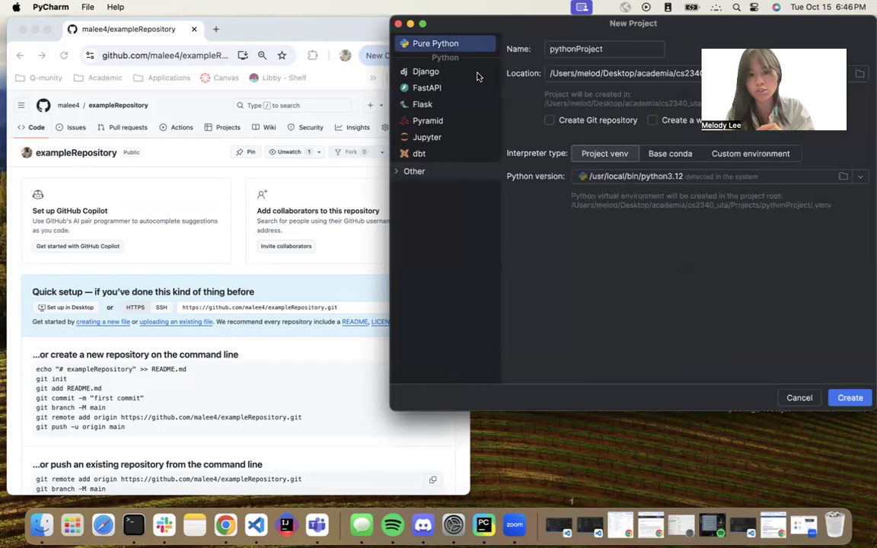
click(427, 71)
click(486, 48)
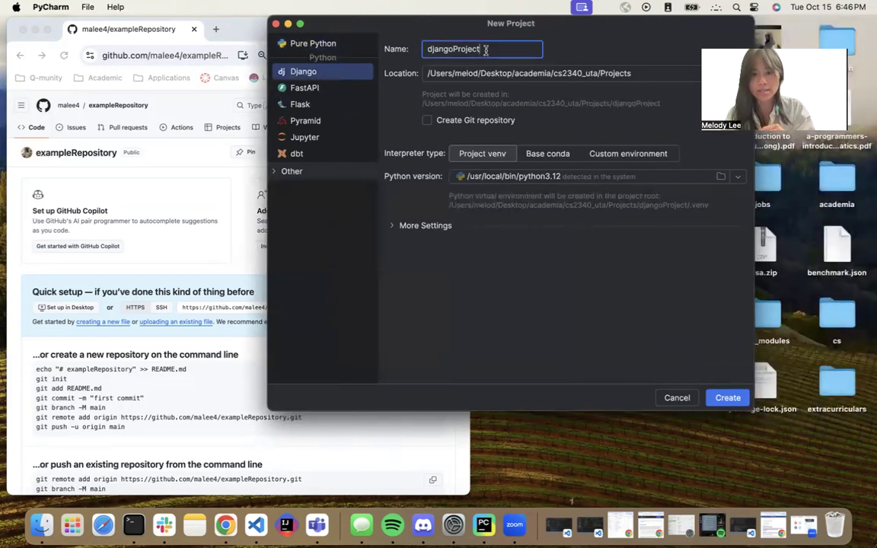
key(super+a)
text(exampleProject1)
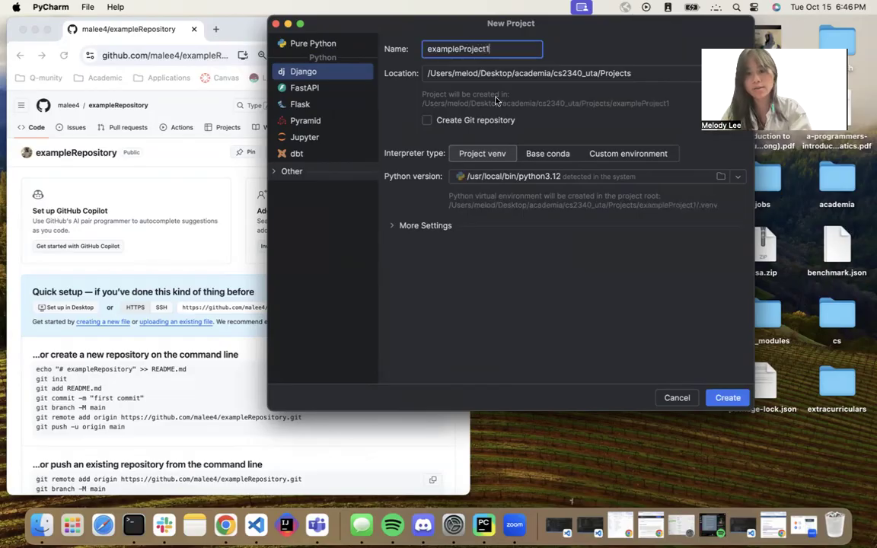
click(727, 400)
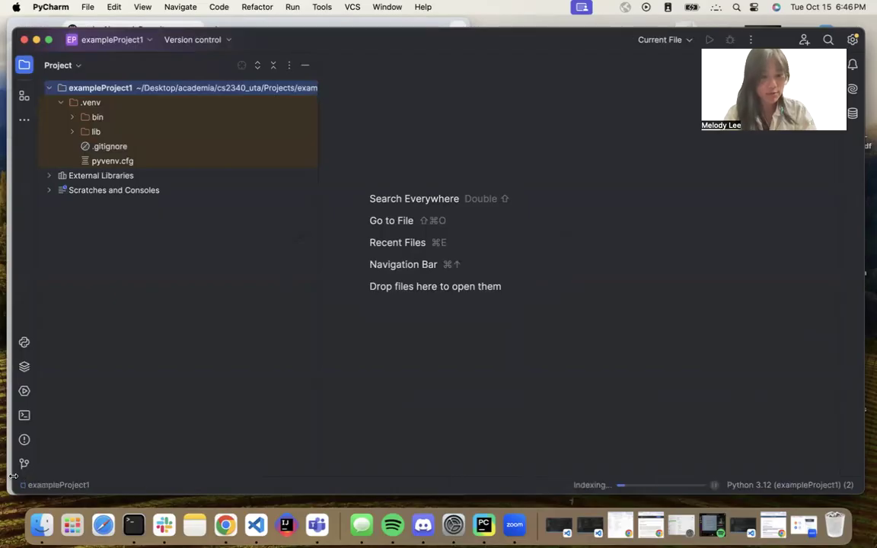
Resize the IDE window beside the browser and hide the Django Structure panel.
drag(13, 494, 312, 450)
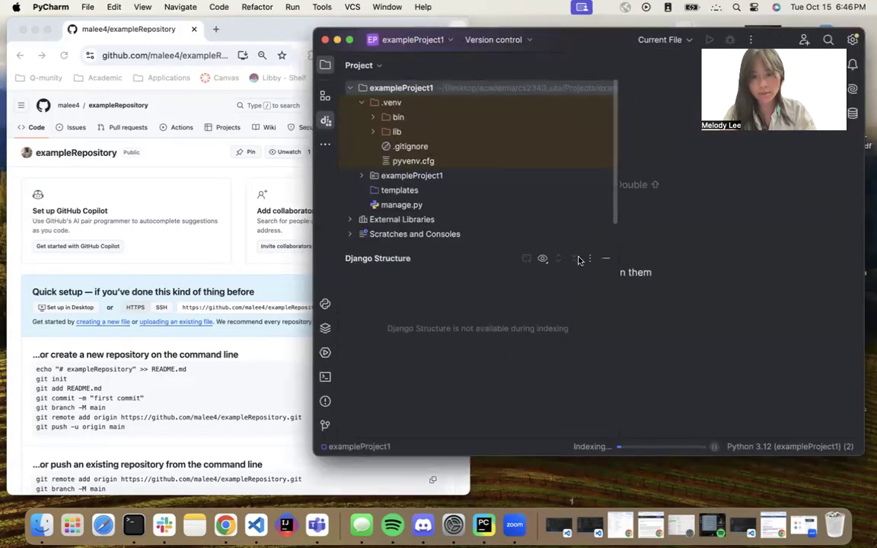
click(607, 259)
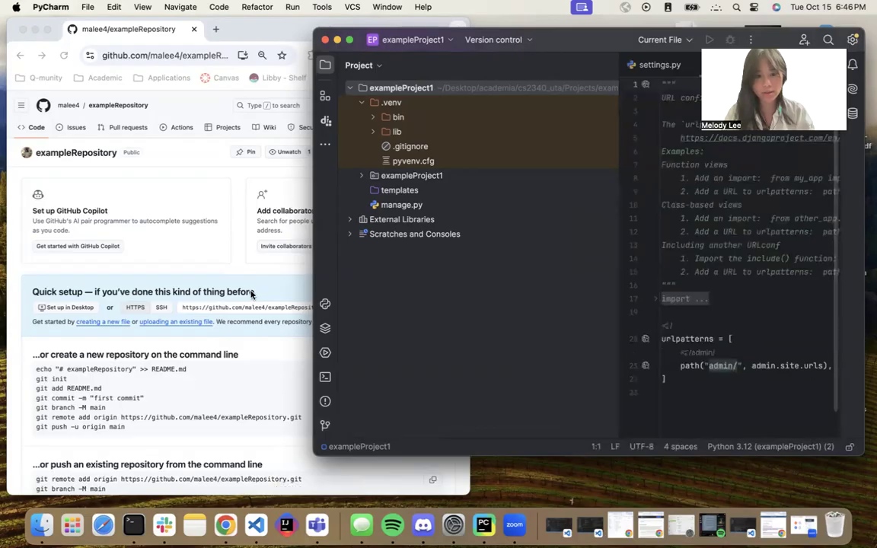
Create a Git repository in the exampleProject1 project folder.
click(325, 425)
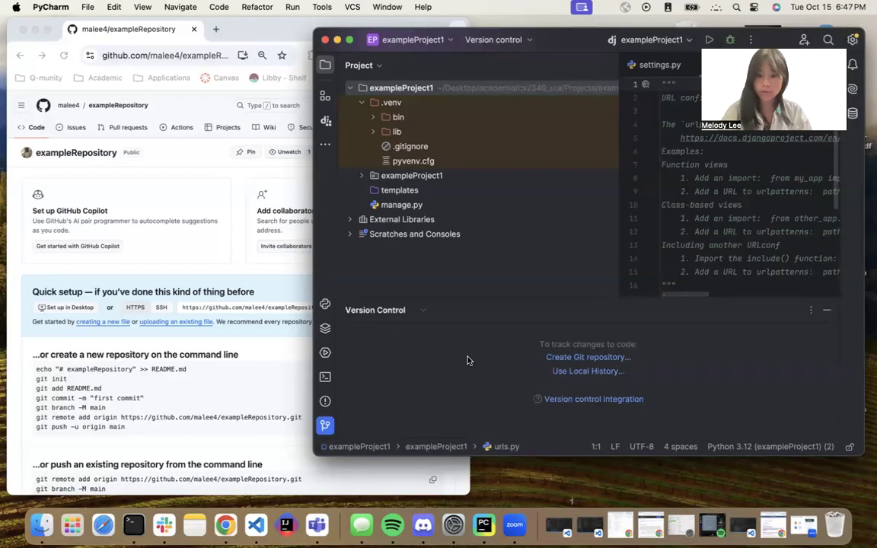
click(598, 357)
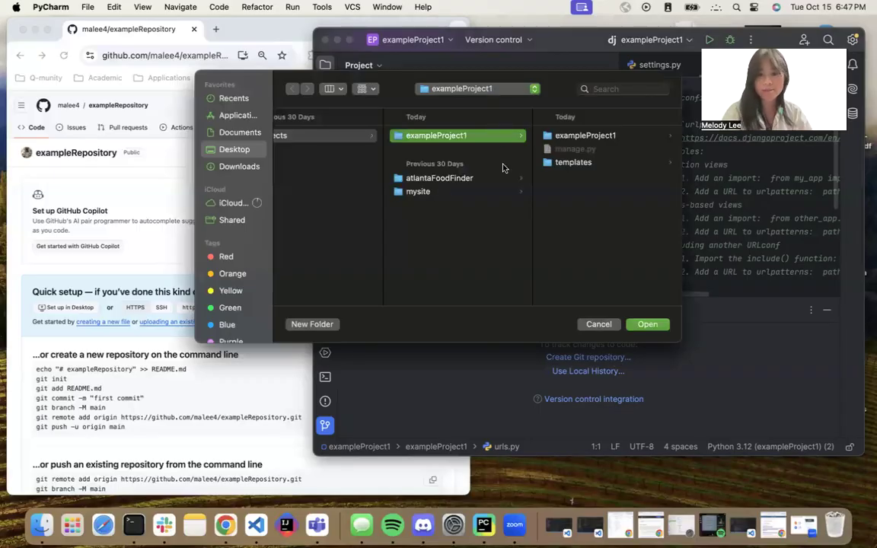
click(648, 325)
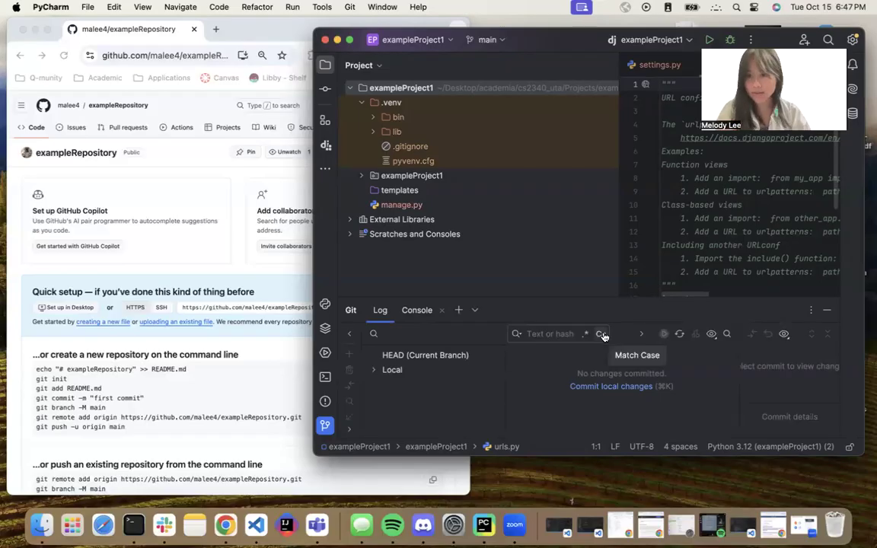
Open the Git remotes manager and start defining a new remote named origin.
click(351, 7)
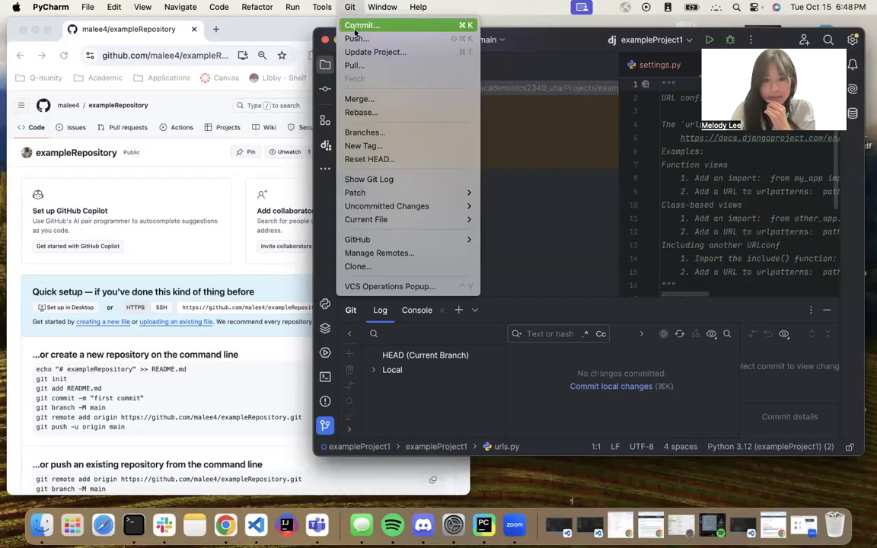
click(402, 254)
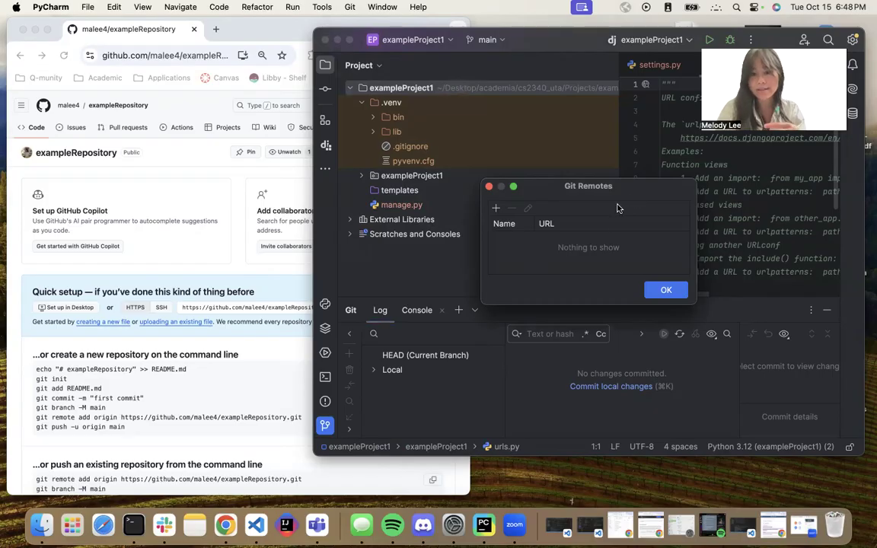
click(495, 208)
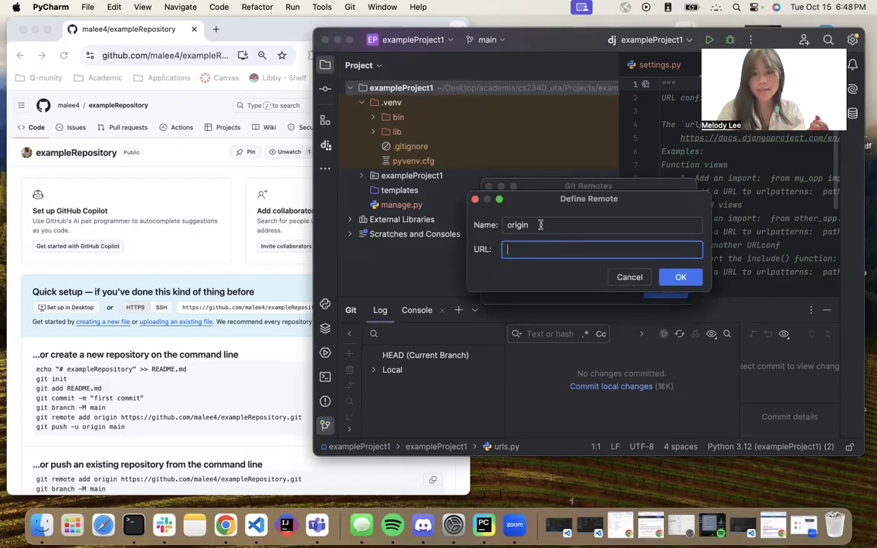
Copy the repository's HTTPS clone URL from the GitHub quick setup page.
click(166, 172)
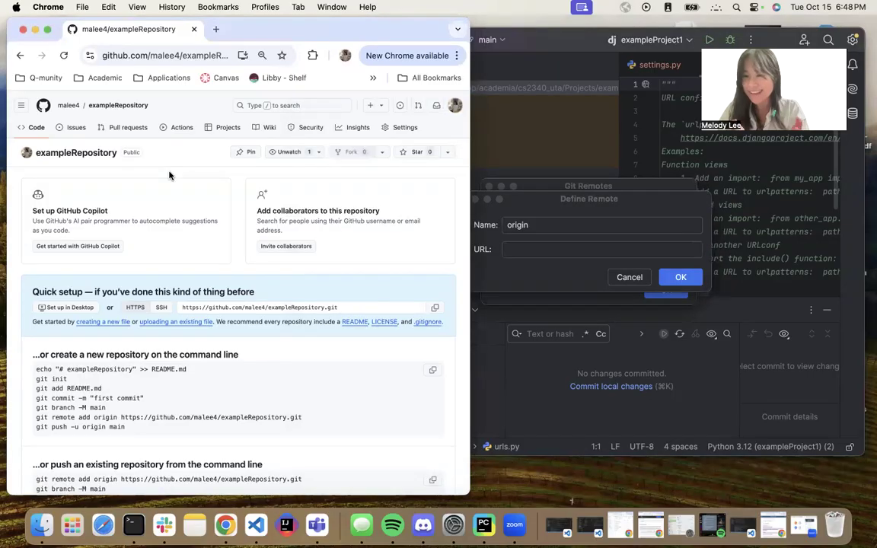
scroll(229, 217, down, 3)
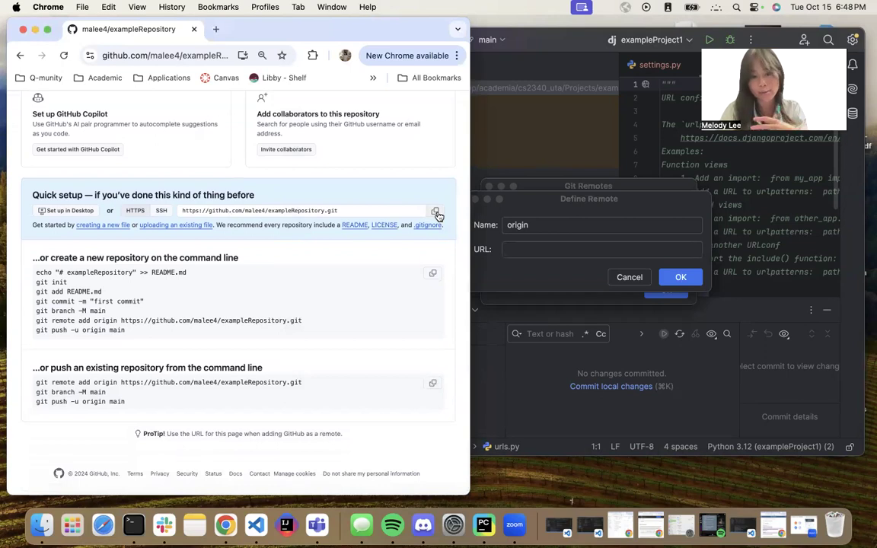
click(182, 210)
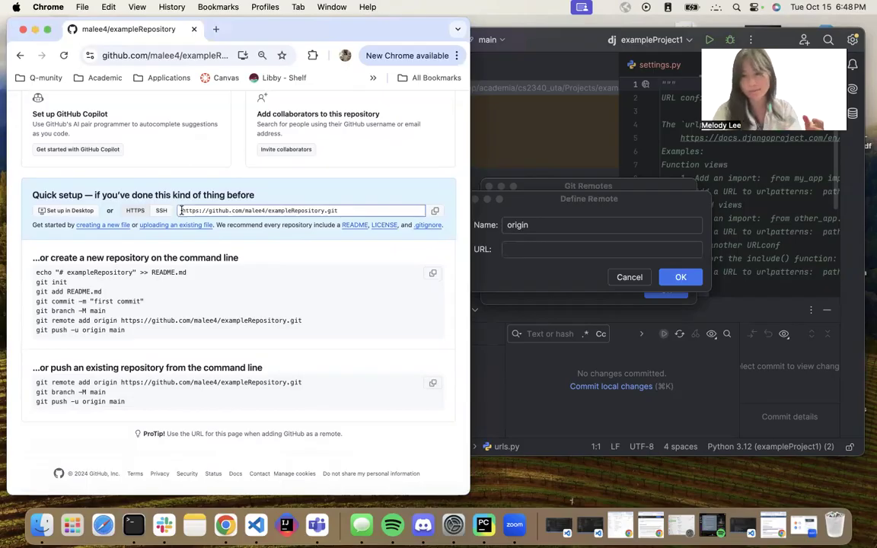
drag(181, 210, 341, 208)
key(super+c)
click(343, 208)
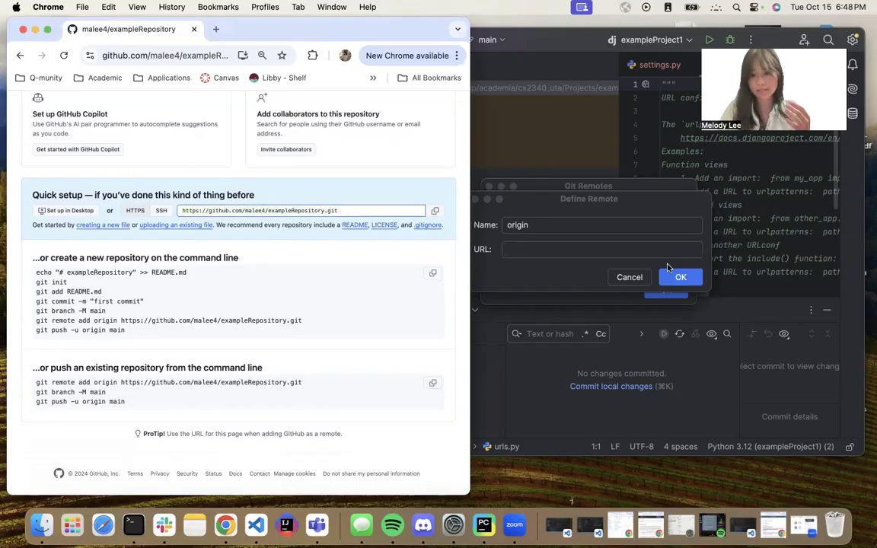
Paste the GitHub URL as the origin remote's URL and confirm the remote.
click(534, 248)
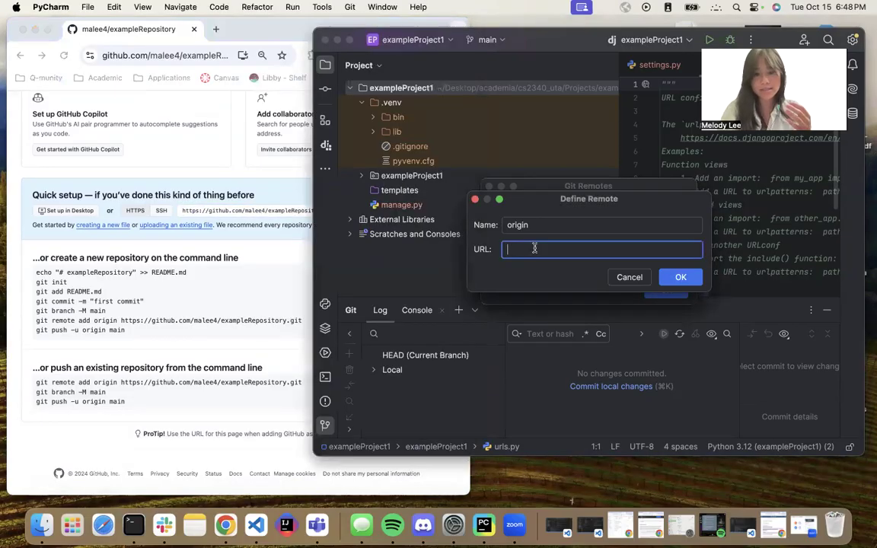
key(super+v)
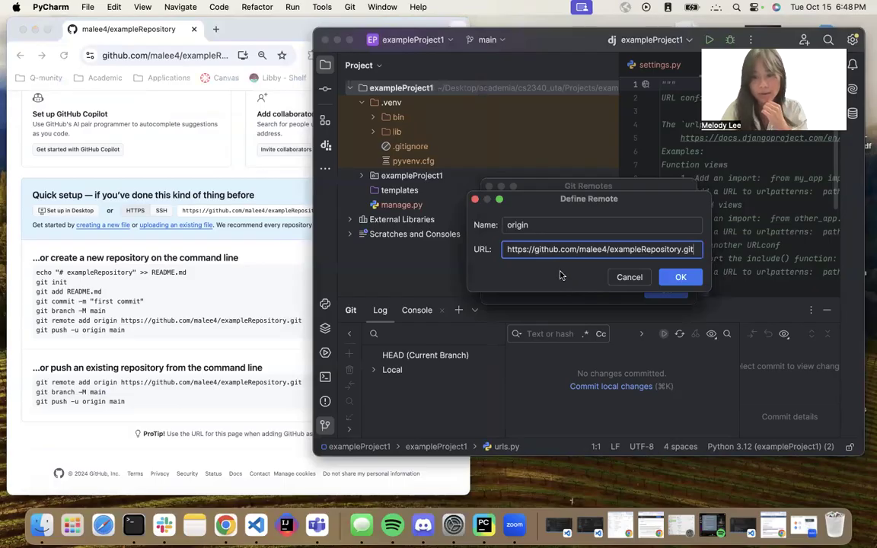
click(674, 280)
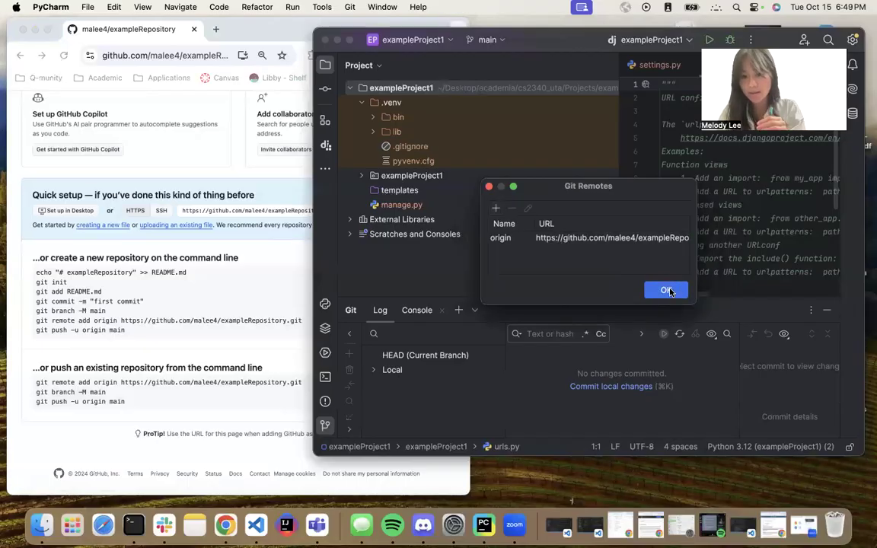
click(667, 290)
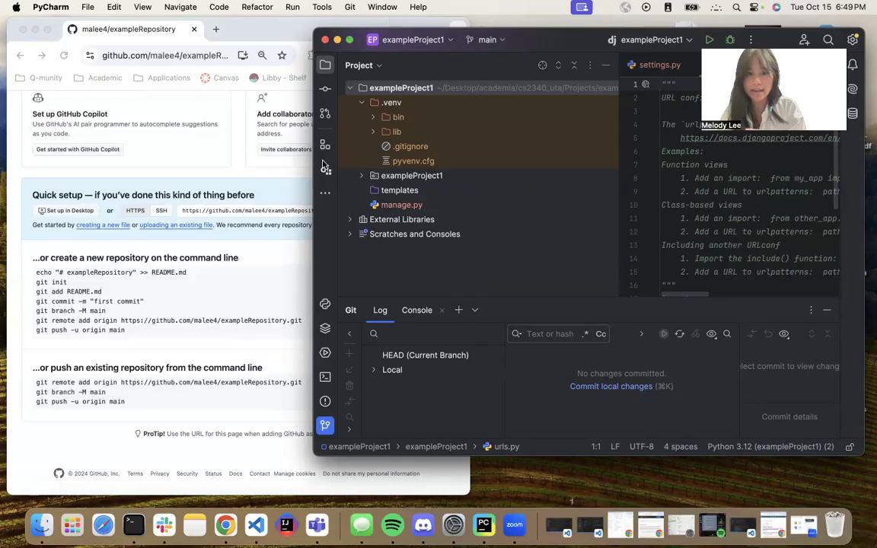
Open the commit panel for local changes and enlarge it.
click(221, 159)
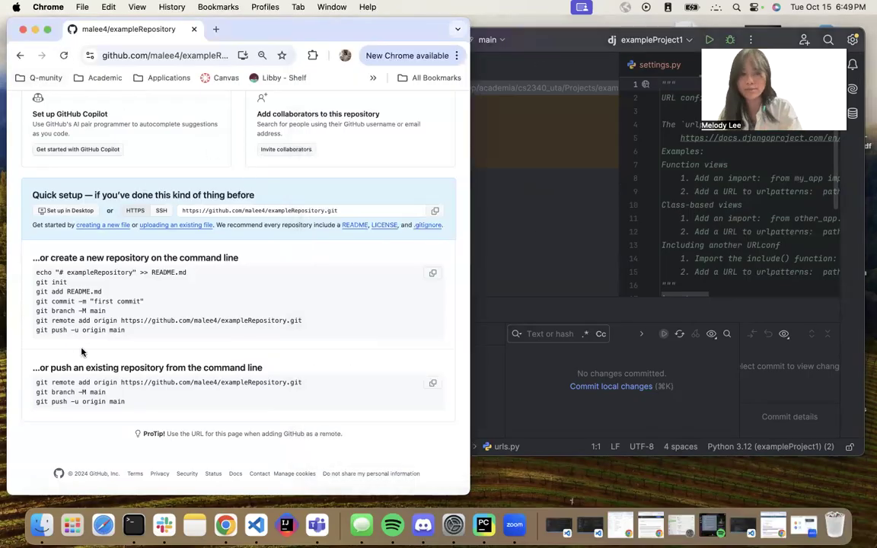
click(596, 412)
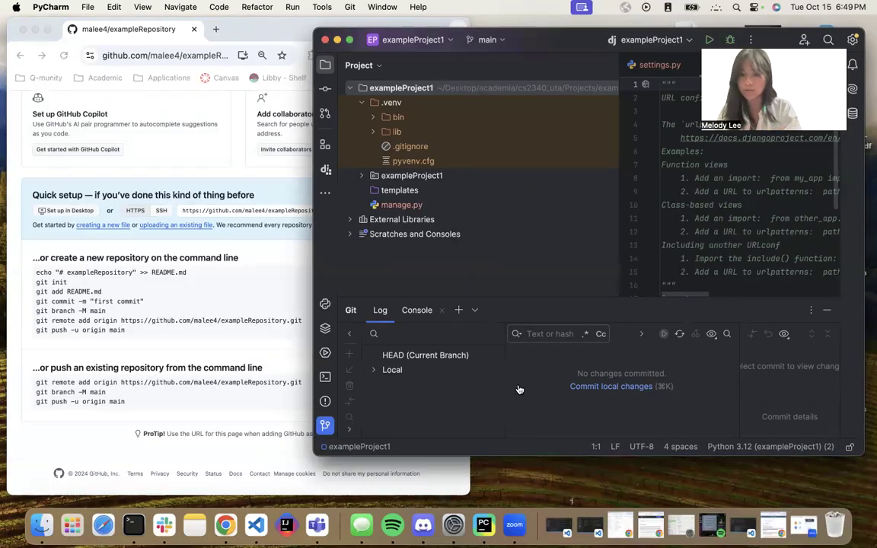
click(631, 386)
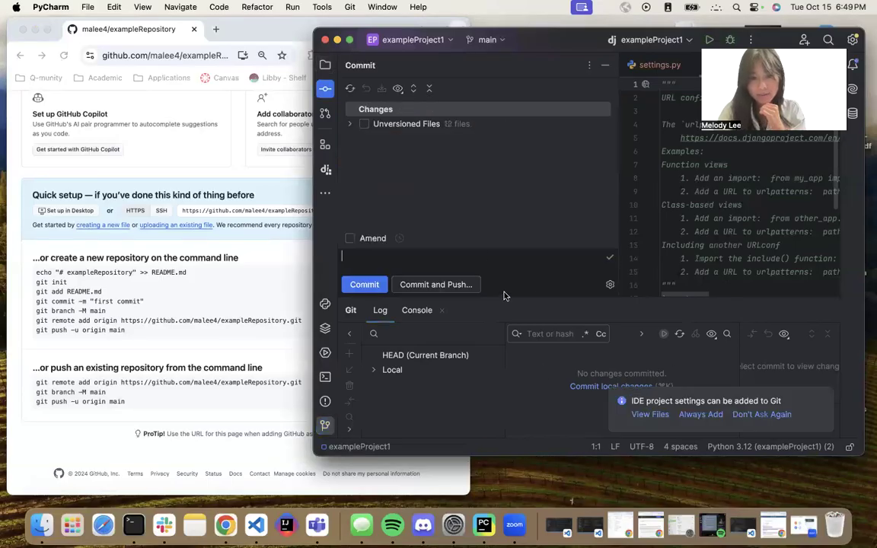
drag(504, 300, 505, 373)
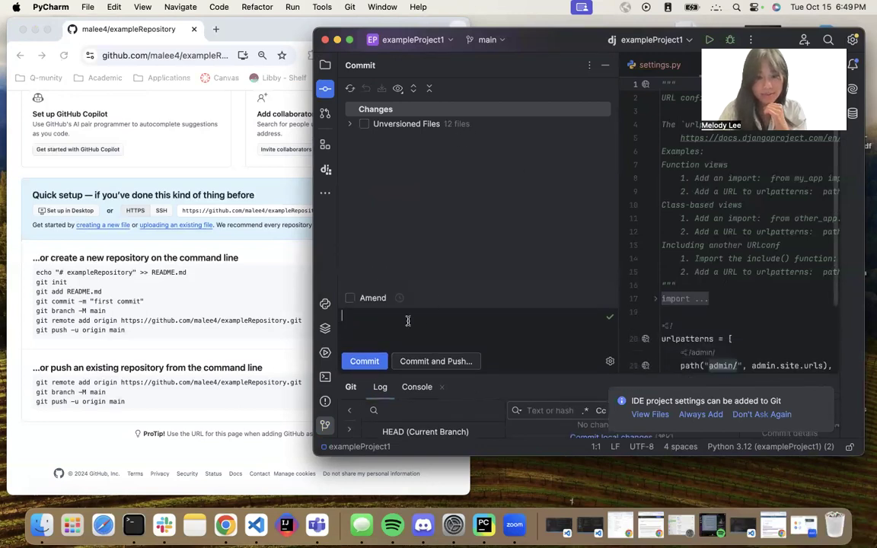
text(lkejsfdldsjfljlsdk)
key(super+a)
key(BackSpace)
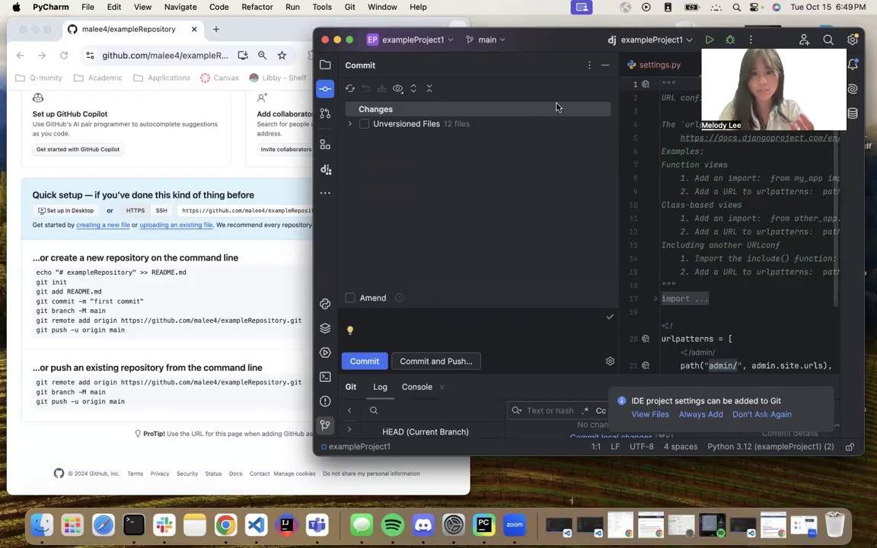
Expand the unversioned files and check all of them for the commit.
click(351, 124)
scroll(379, 228, down, 2)
scroll(377, 229, up, 2)
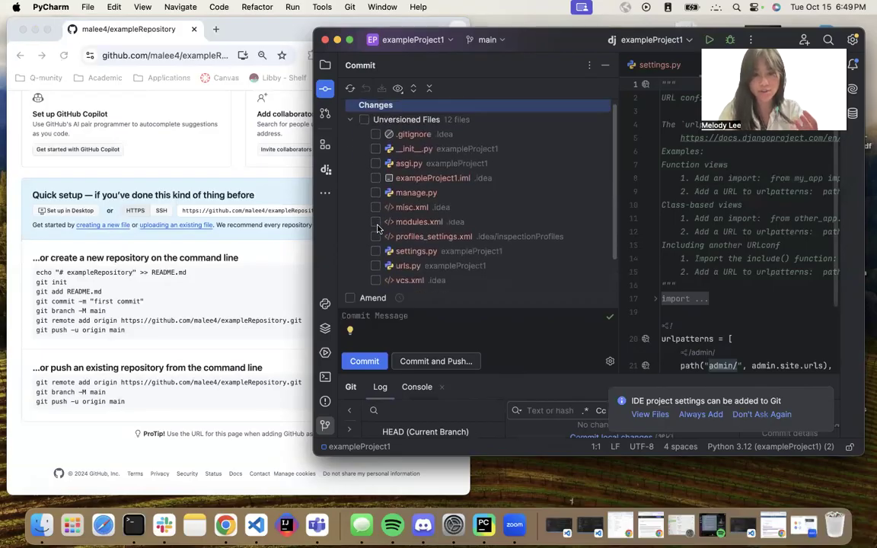
scroll(418, 150, down, 1)
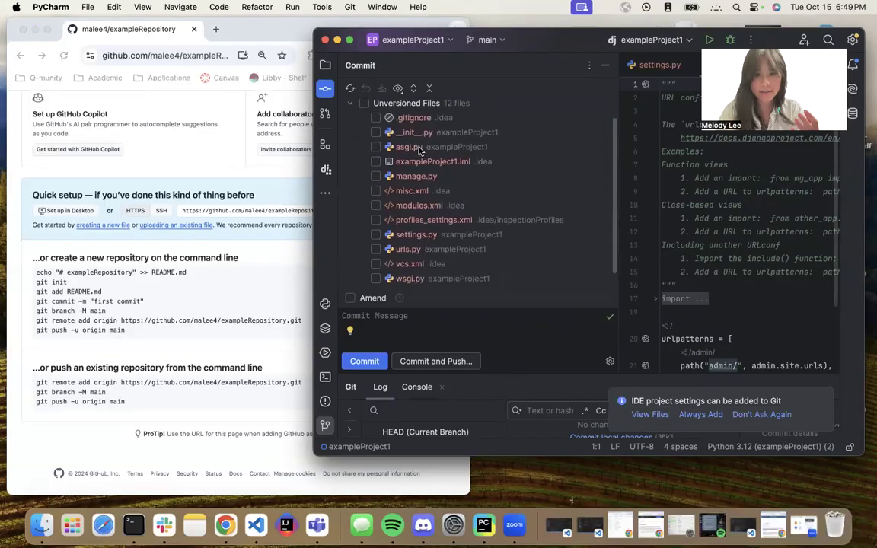
scroll(450, 133, up, 1)
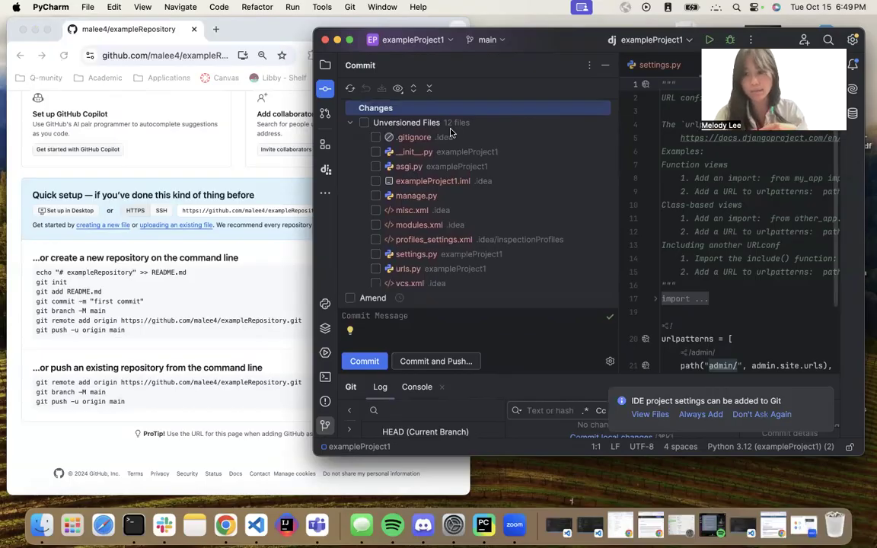
click(364, 123)
Review the checked files in the commit list and place the cursor in the commit message box.
scroll(455, 200, down, 2)
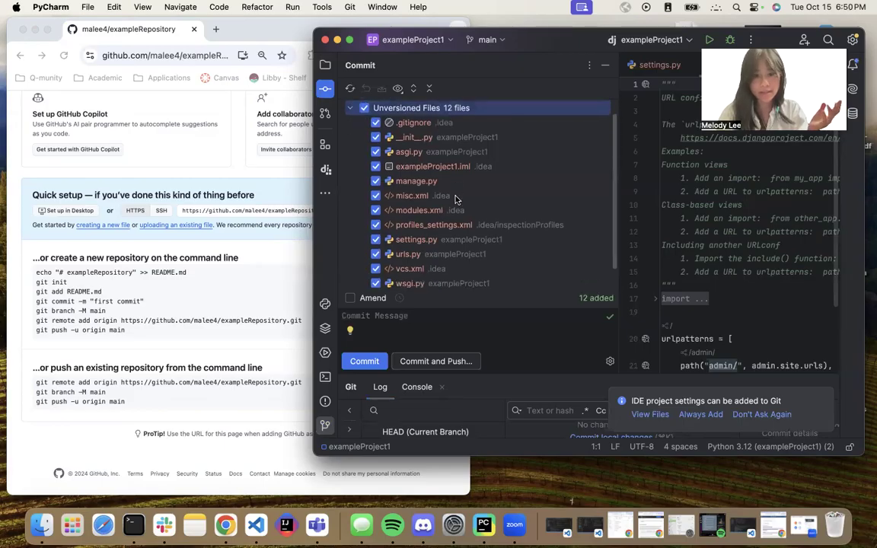
scroll(456, 199, up, 2)
scroll(456, 199, down, 2)
scroll(455, 199, up, 2)
scroll(455, 199, down, 1)
scroll(455, 199, up, 2)
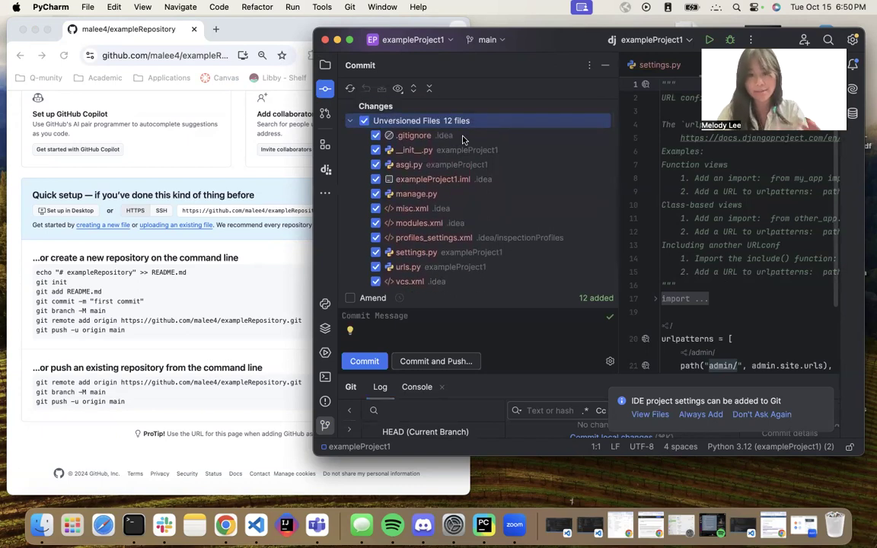
scroll(480, 169, down, 2)
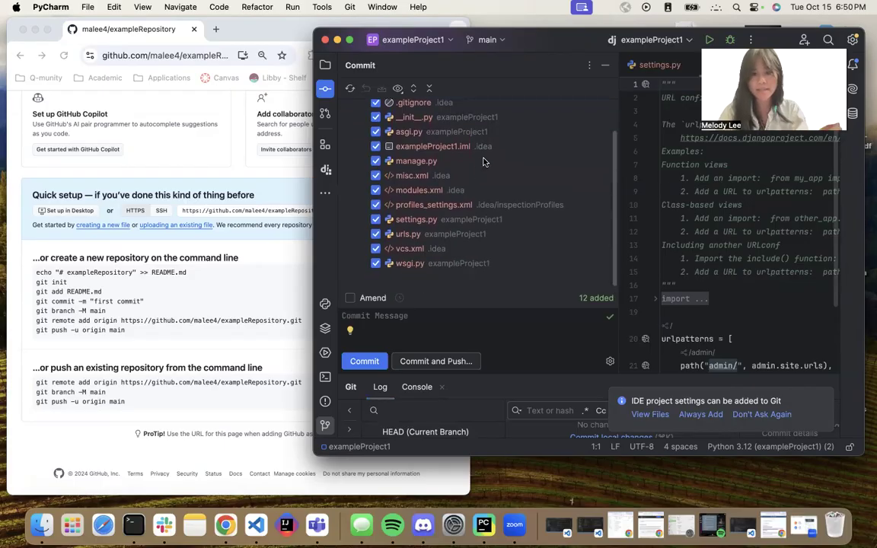
scroll(485, 103, up, 1)
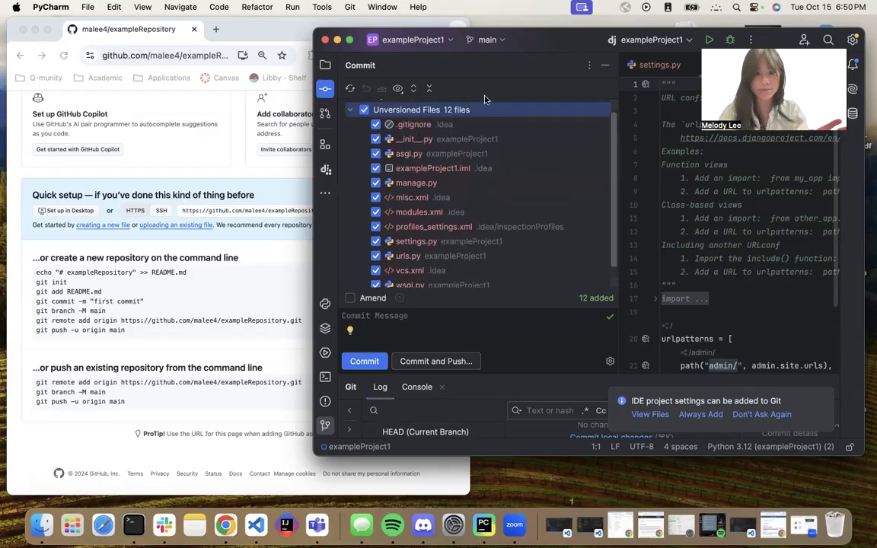
click(426, 325)
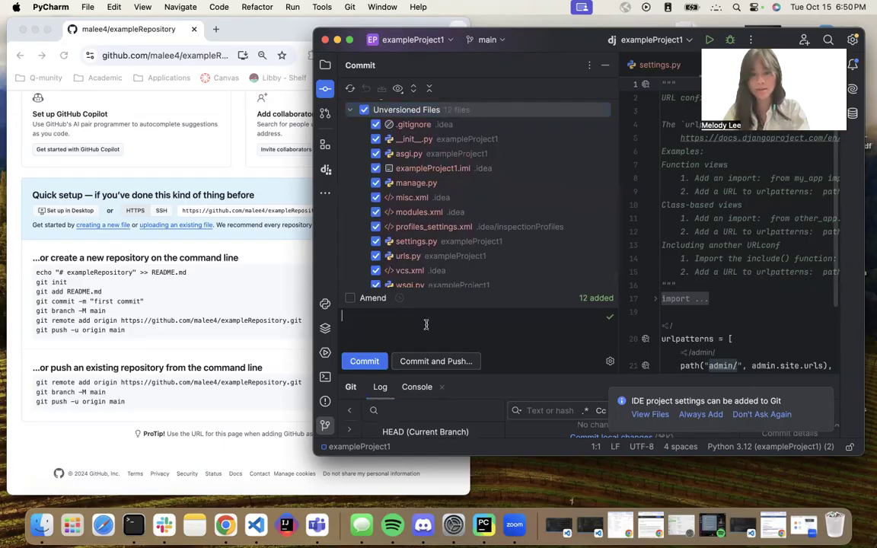
Commit the checked files with the message "First commit and push!" and push them to origin main.
text(First commit )
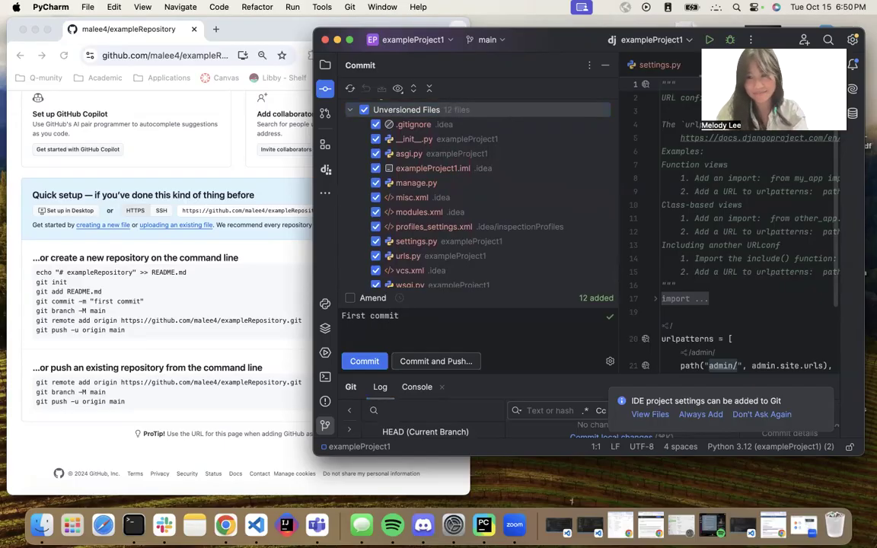
text(and push!)
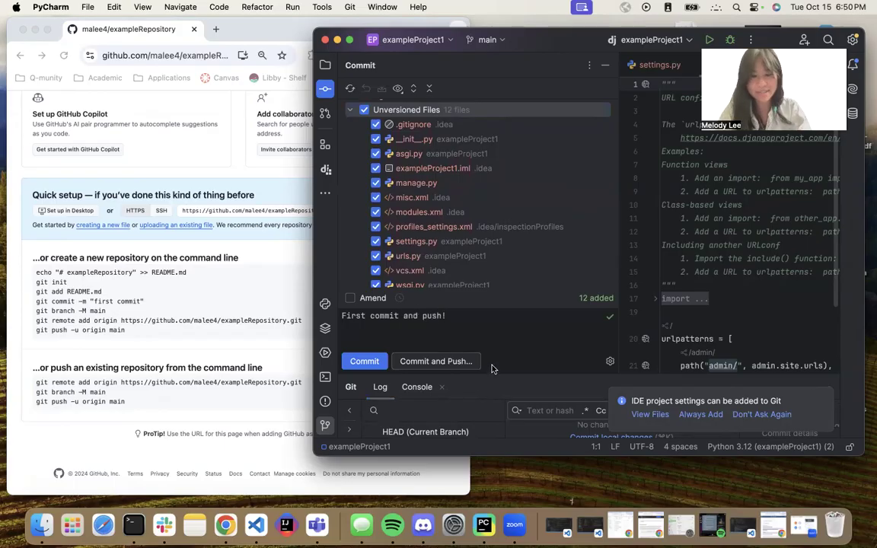
click(451, 364)
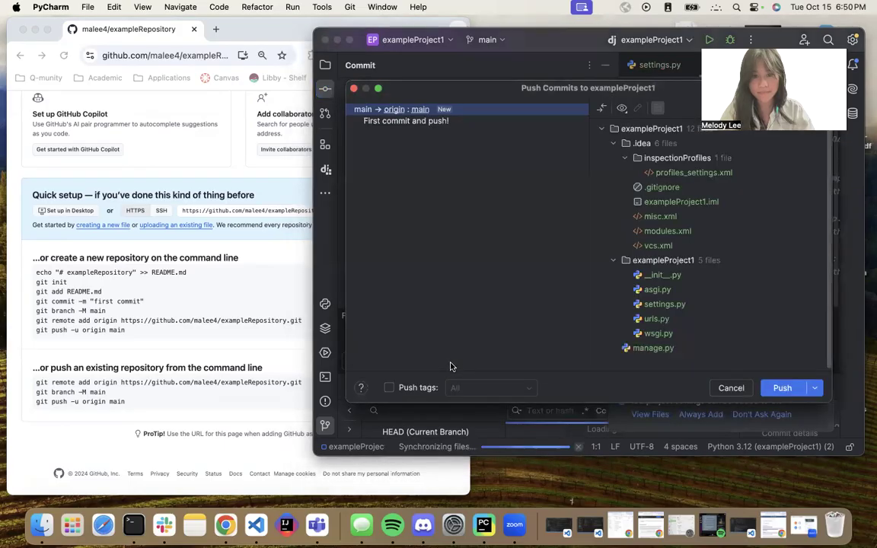
click(783, 390)
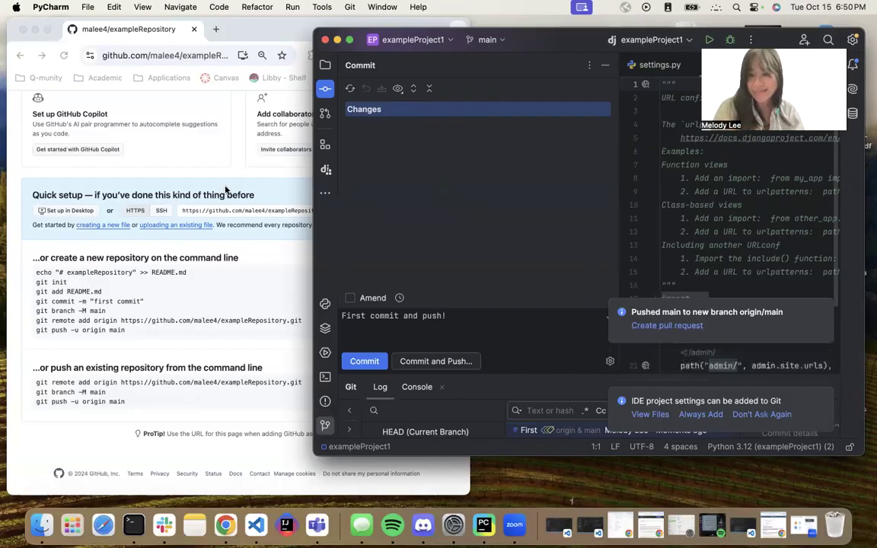
Reload the GitHub repository page and browse the pushed exampleProject1 folder to check the uploaded files.
click(200, 166)
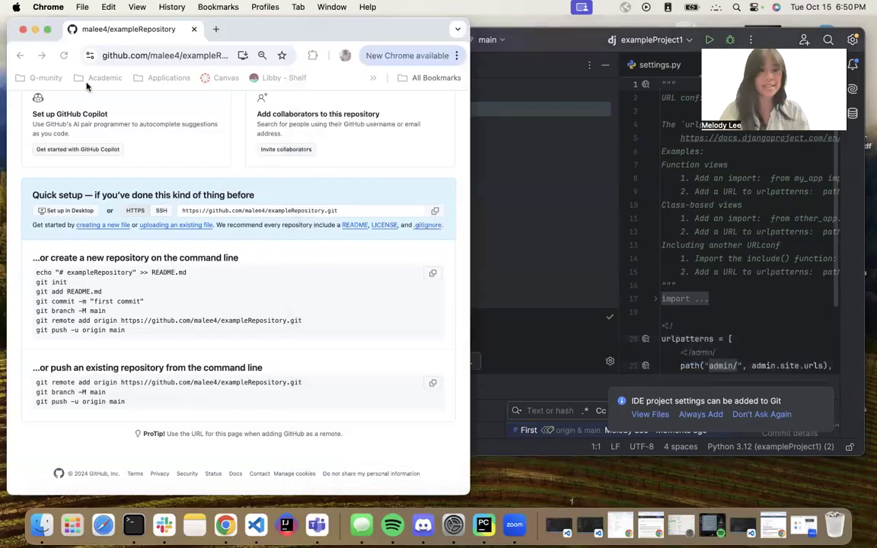
click(65, 56)
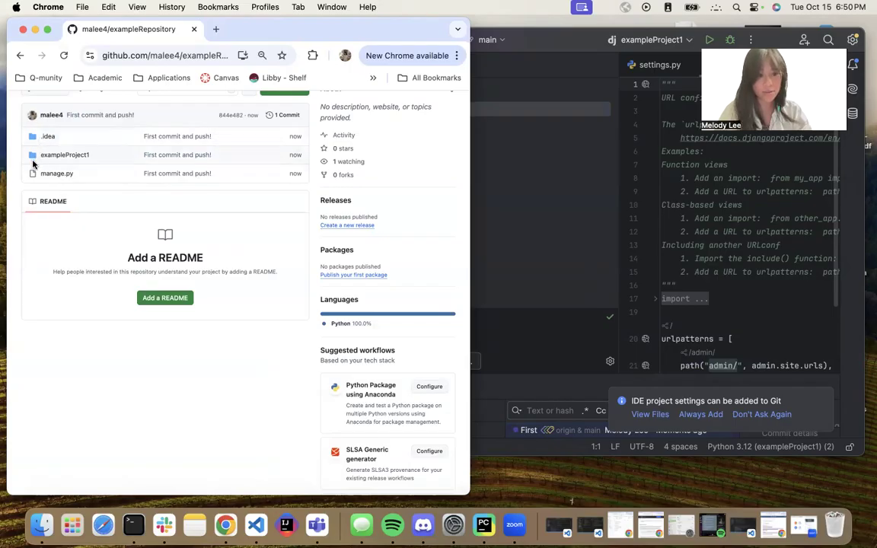
scroll(32, 145, down, 2)
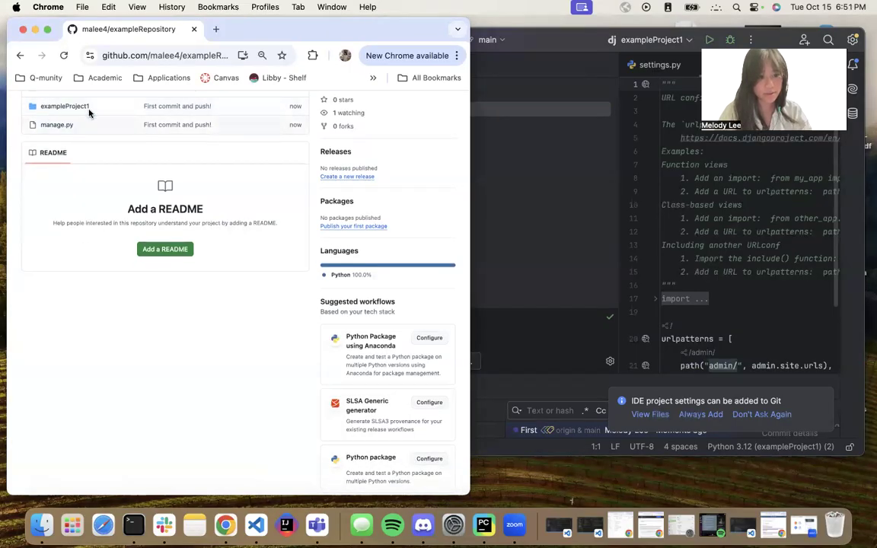
click(65, 107)
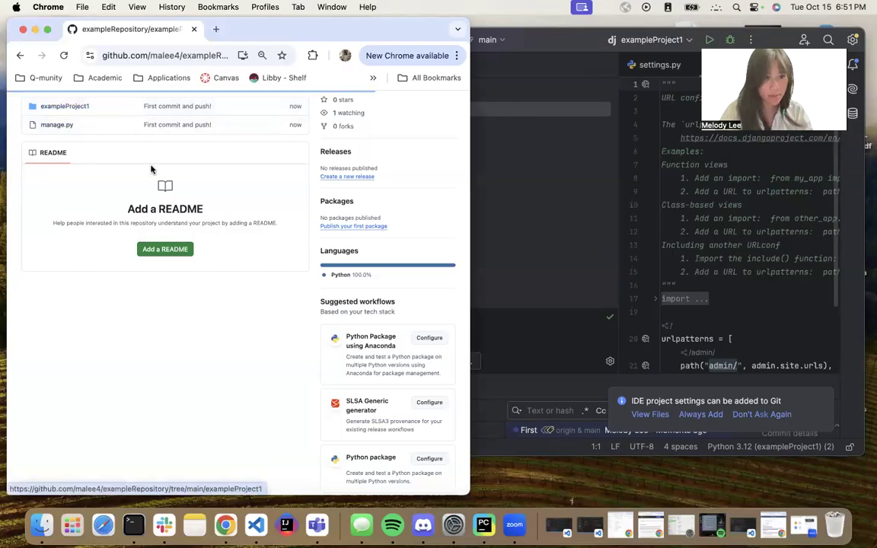
scroll(242, 248, down, 1)
scroll(242, 247, down, 1)
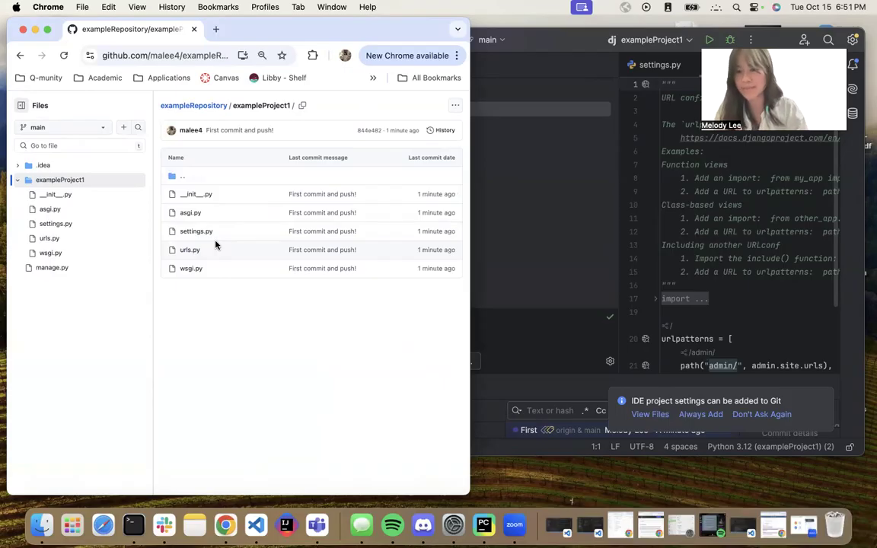
scroll(51, 327, up, 2)
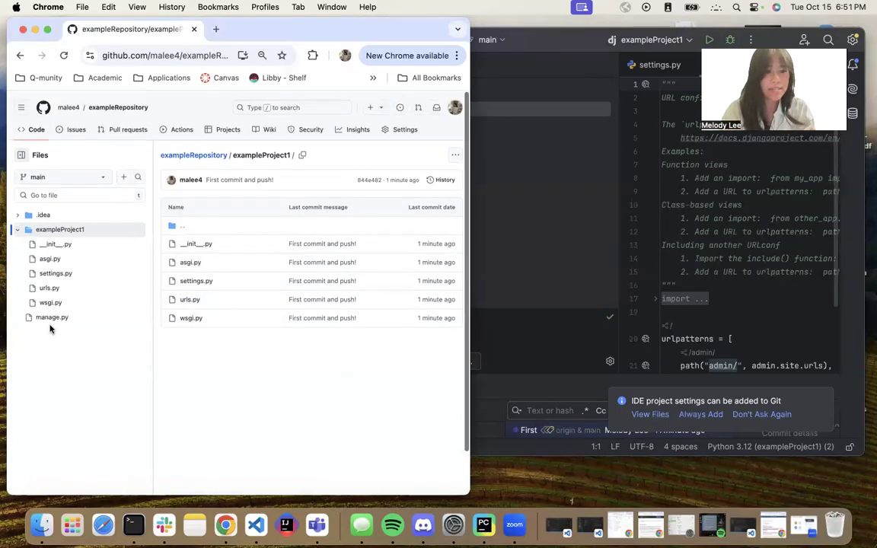
Create a new public GitHub repository named exampleRepository2 from the dashboard.
click(22, 105)
click(80, 130)
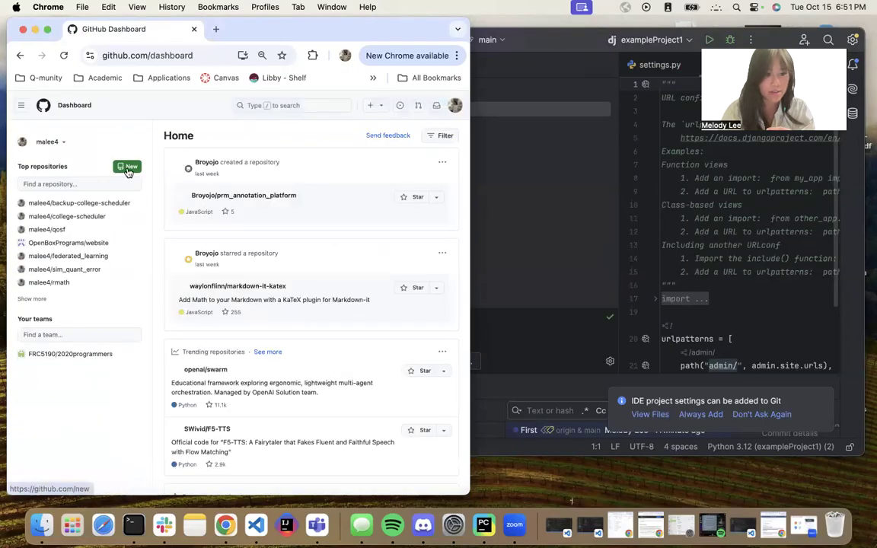
click(130, 165)
scroll(180, 201, down, 2)
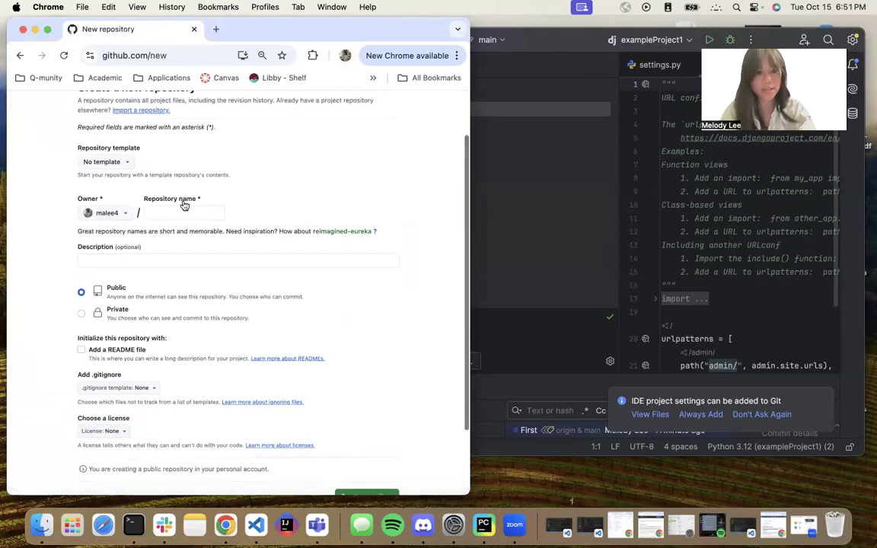
click(183, 212)
text(example)
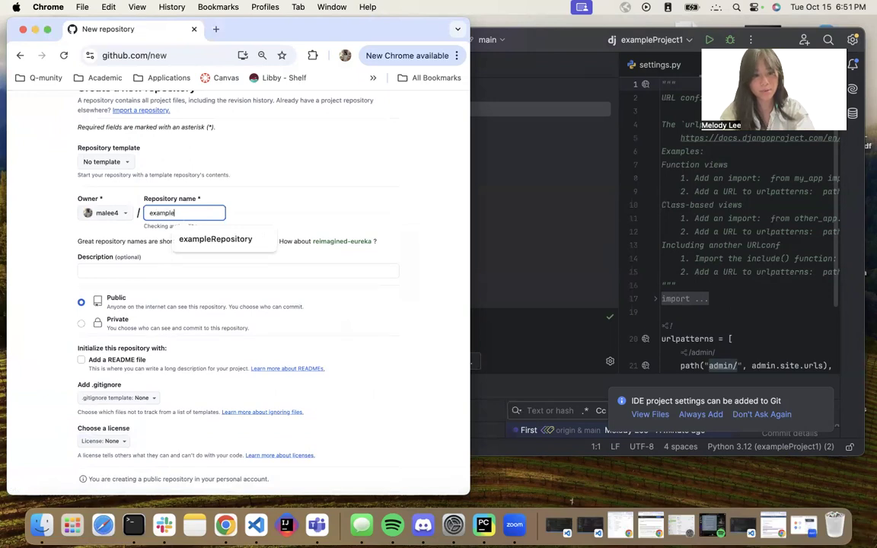
text(Repository2)
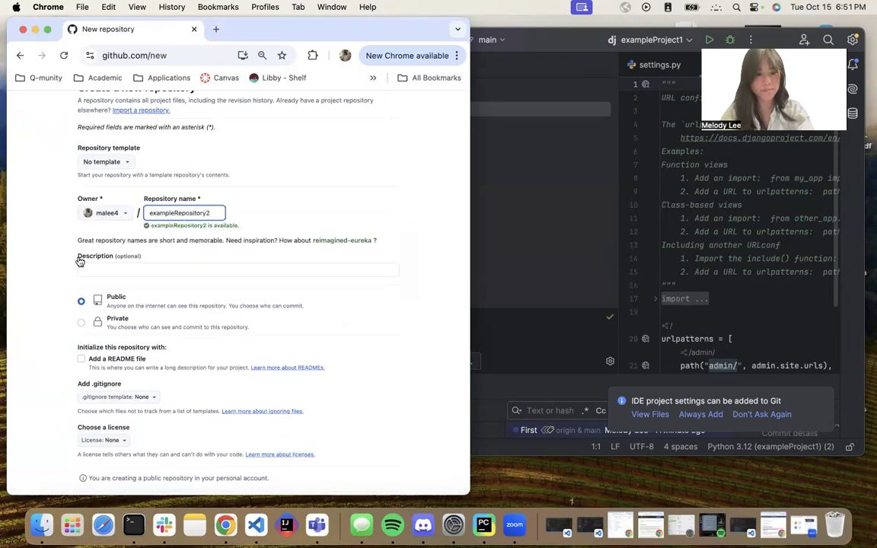
click(130, 242)
scroll(215, 211, down, 3)
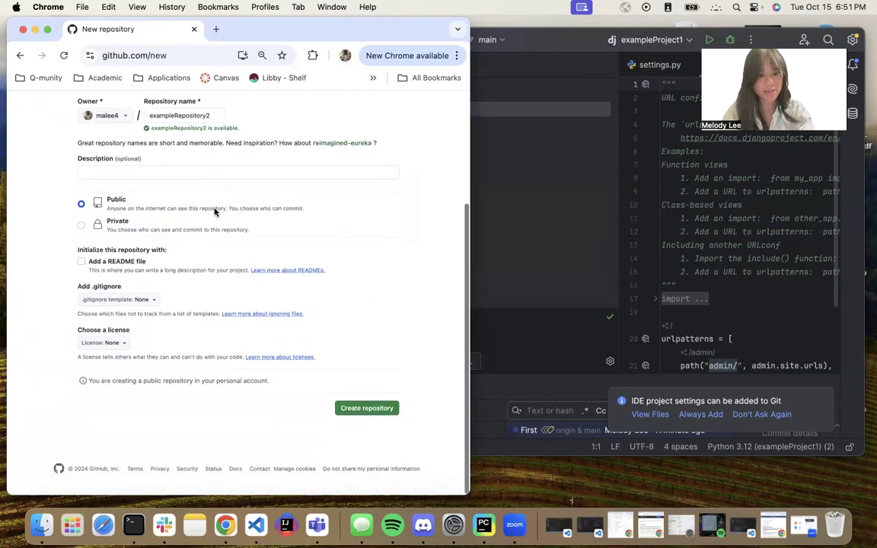
click(388, 412)
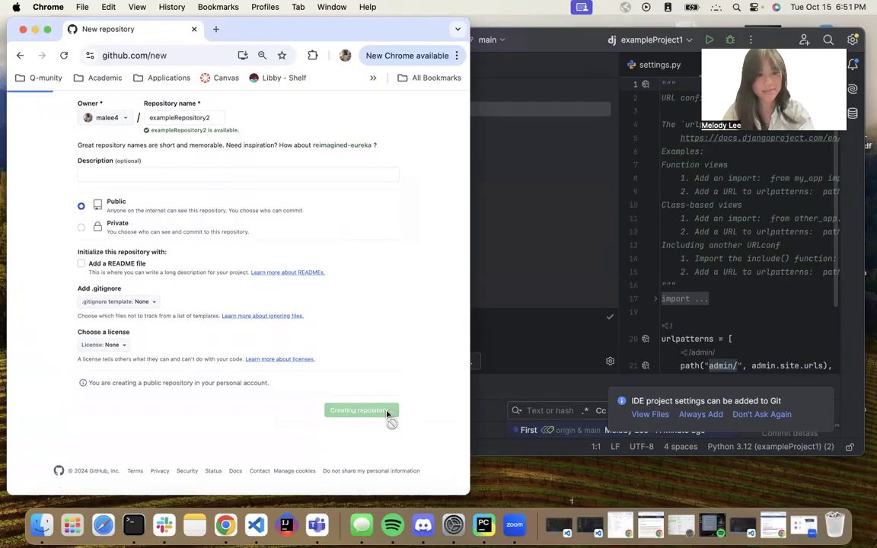
scroll(292, 171, down, 2)
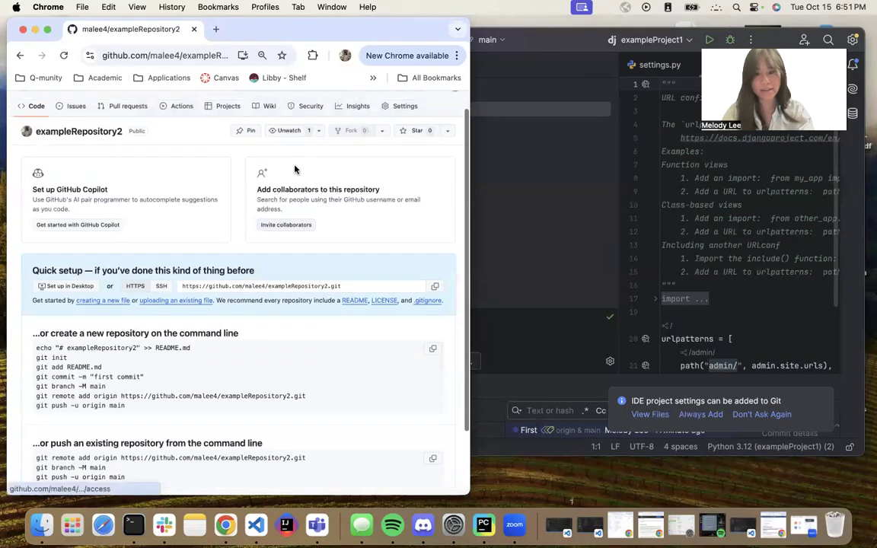
Close the current project and create a new Django project named exampleProject2 in the Projects folder.
click(685, 204)
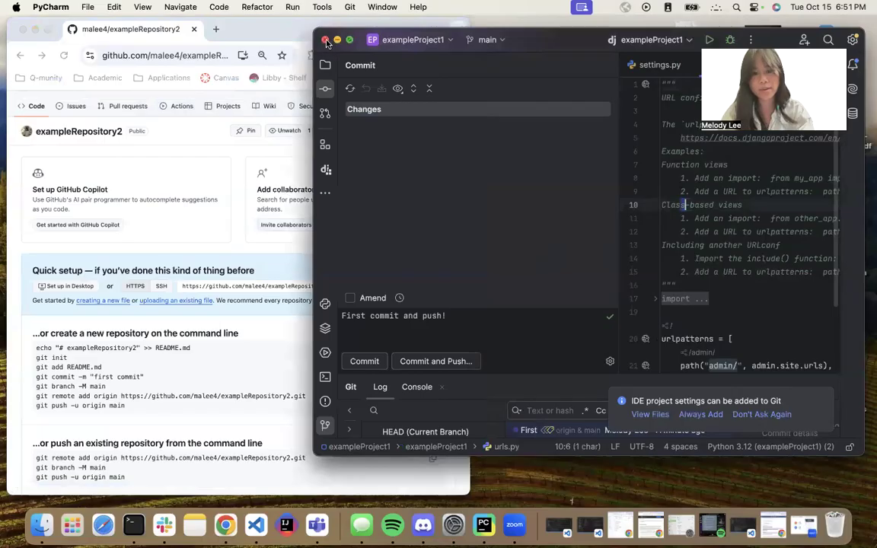
click(325, 40)
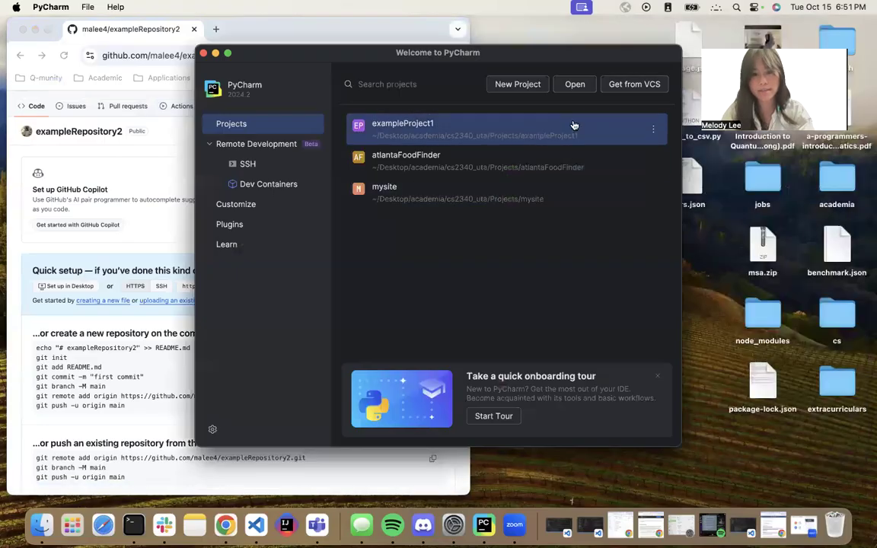
drag(490, 60, 574, 68)
click(596, 85)
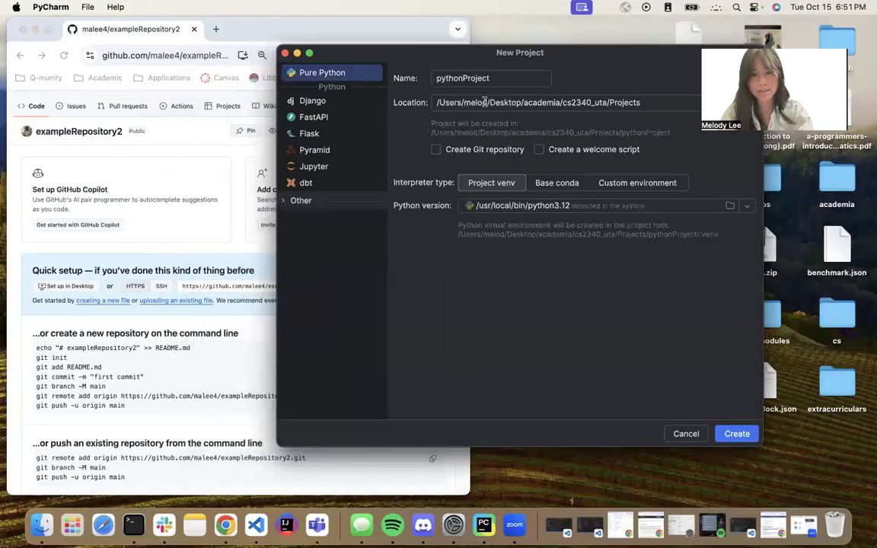
click(358, 101)
double_click(471, 86)
text(e)
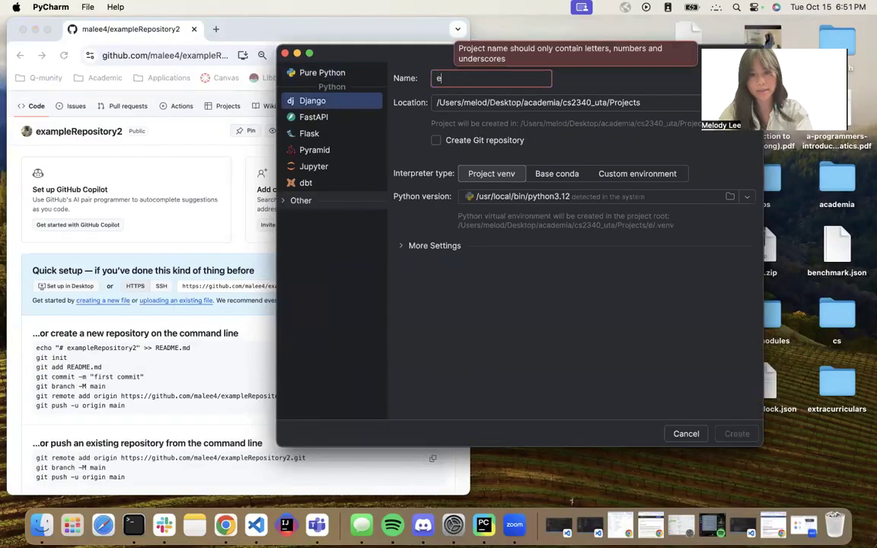
text(xampleProject2)
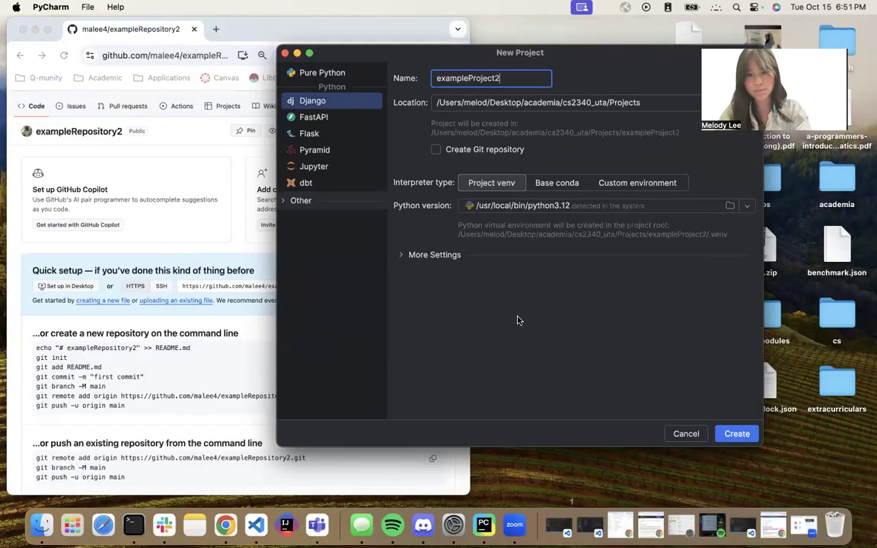
click(737, 433)
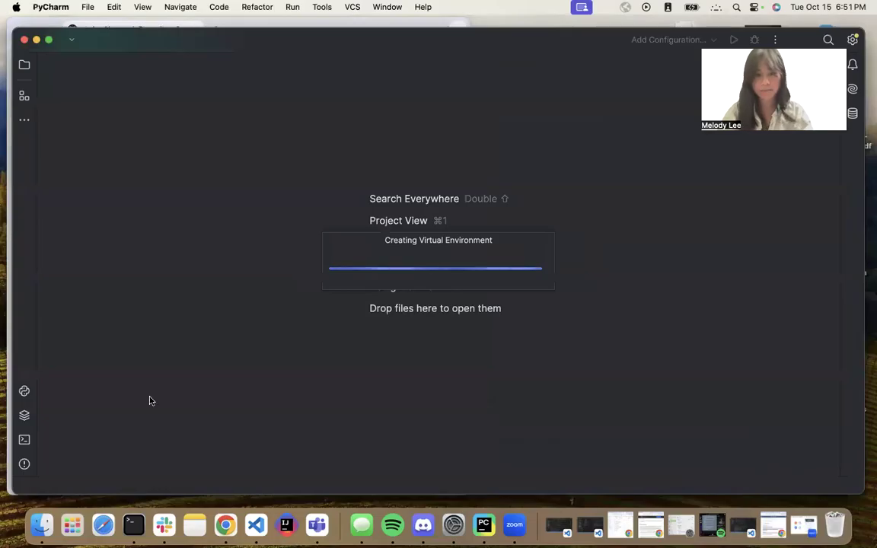
Resize the new project window beside the browser and open the terminal.
drag(12, 494, 411, 417)
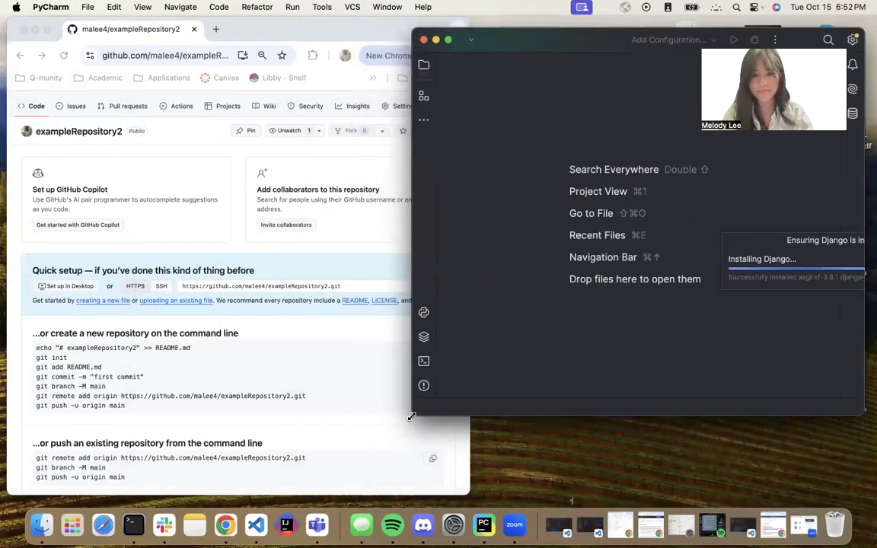
drag(411, 417, 313, 446)
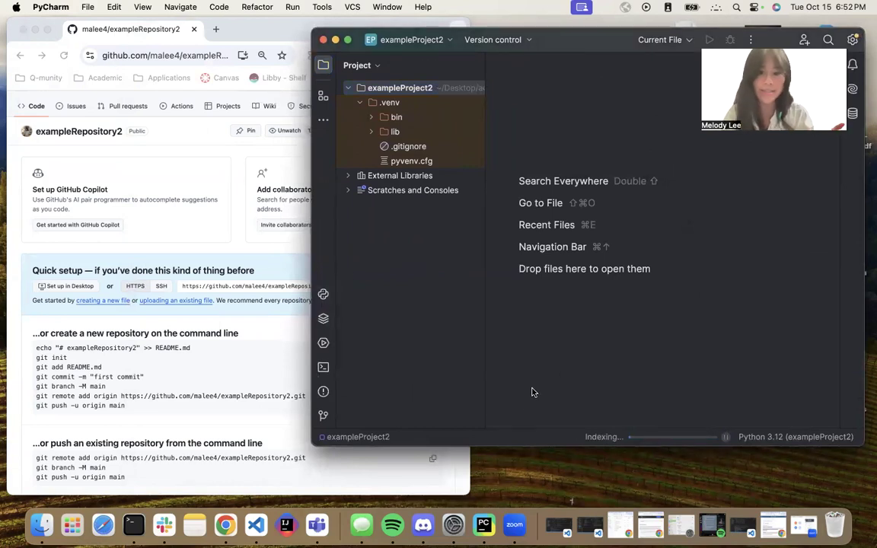
click(193, 141)
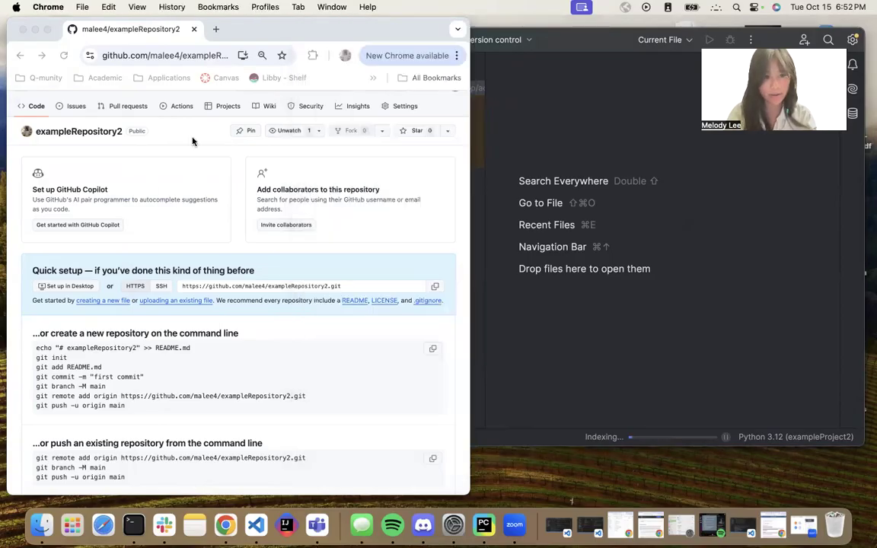
click(529, 277)
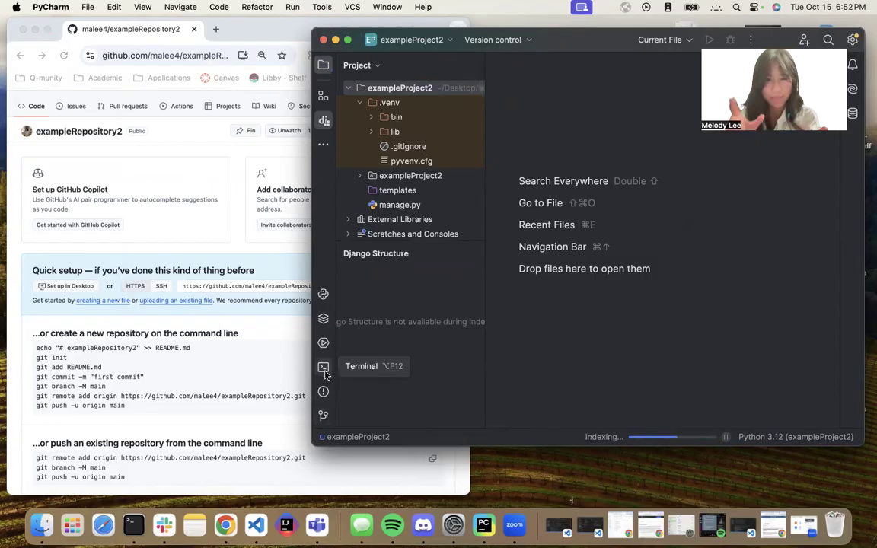
click(324, 372)
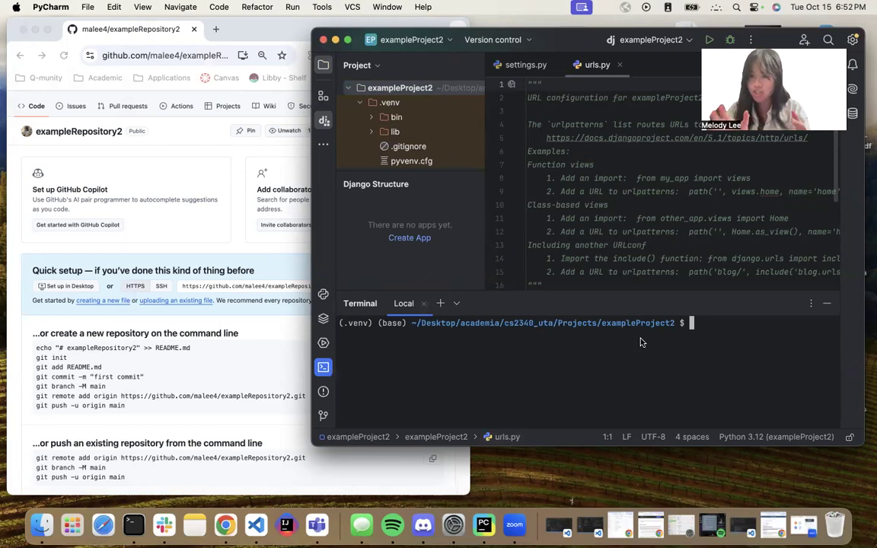
Run git init in the terminal to initialize a repository in the project folder.
text(git init)
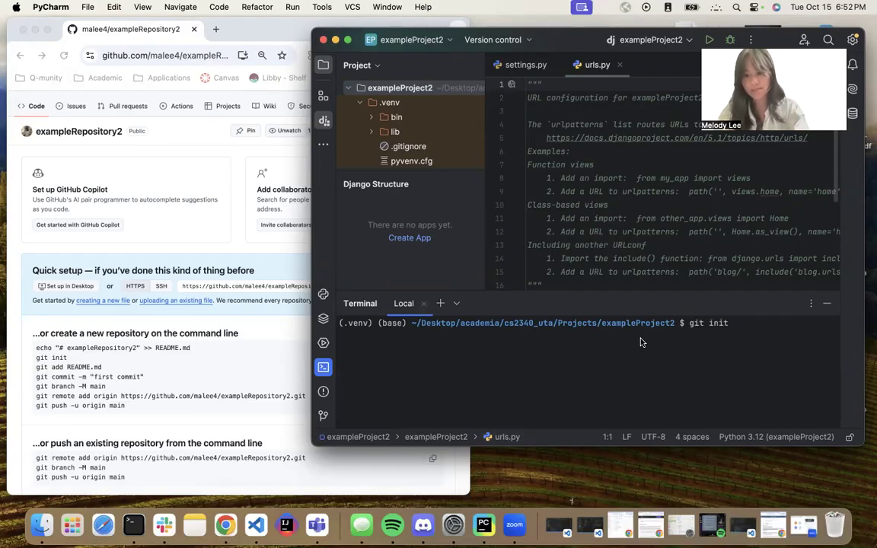
key(Return)
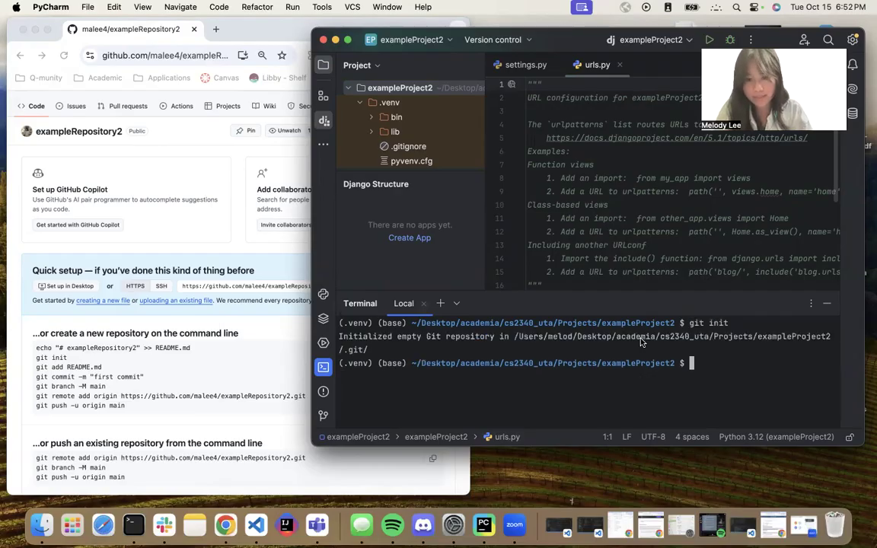
Highlight the initialization message and the project path in the terminal output.
triple_click(380, 348)
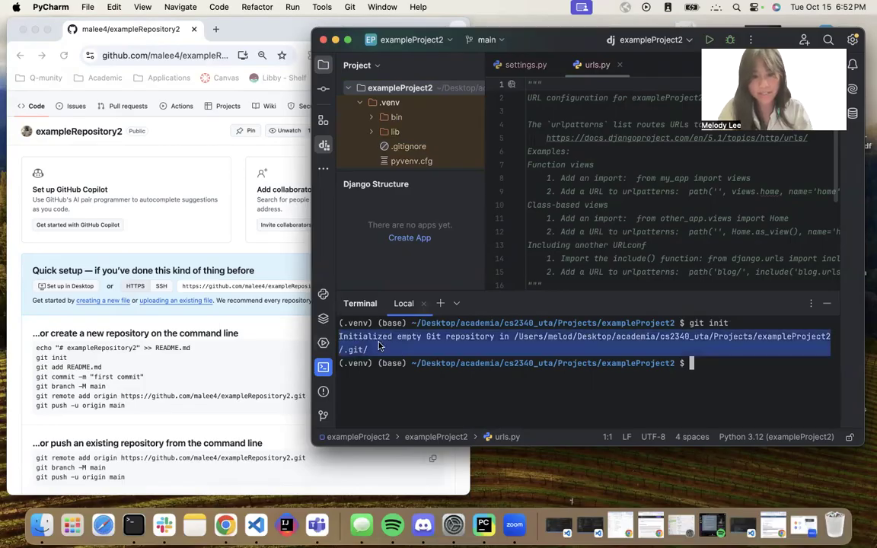
click(403, 357)
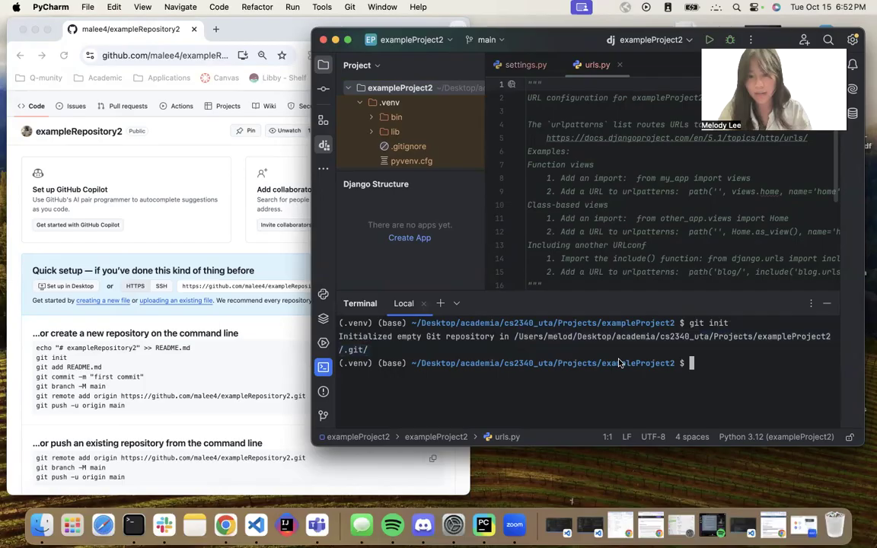
drag(411, 364, 673, 366)
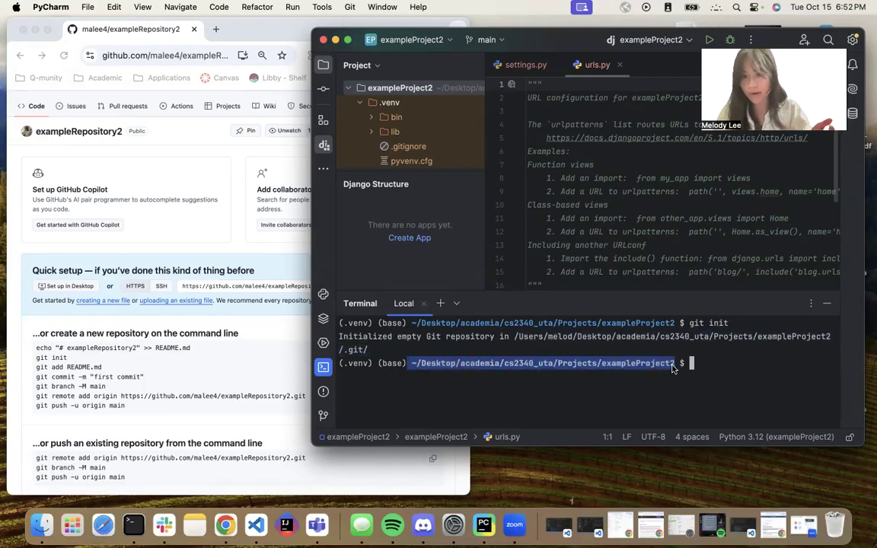
click(724, 367)
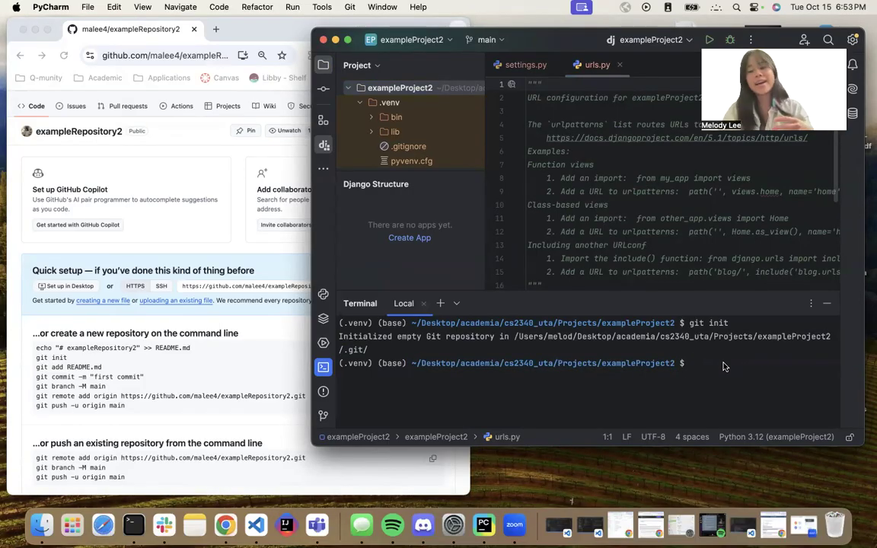
drag(413, 364, 673, 365)
click(672, 364)
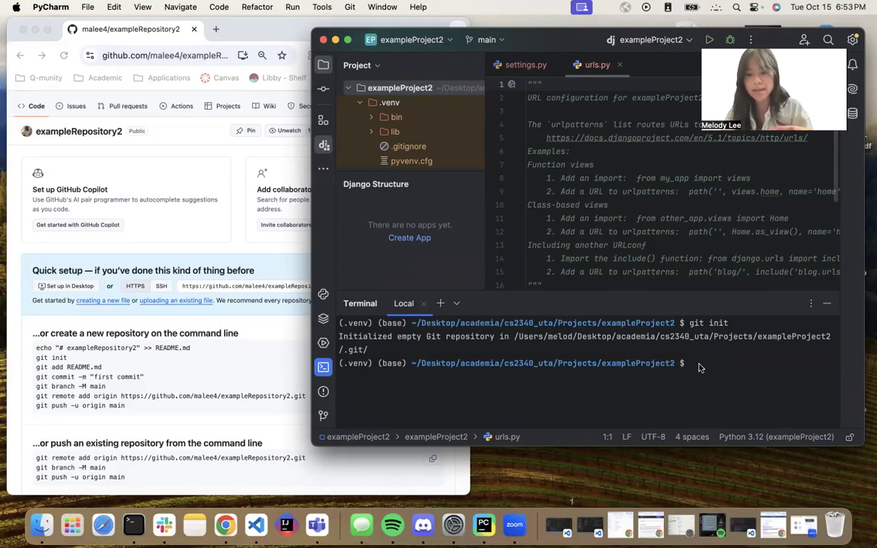
List the project folder's contents in the terminal, trying list before running ls.
double_click(636, 368)
double_click(641, 377)
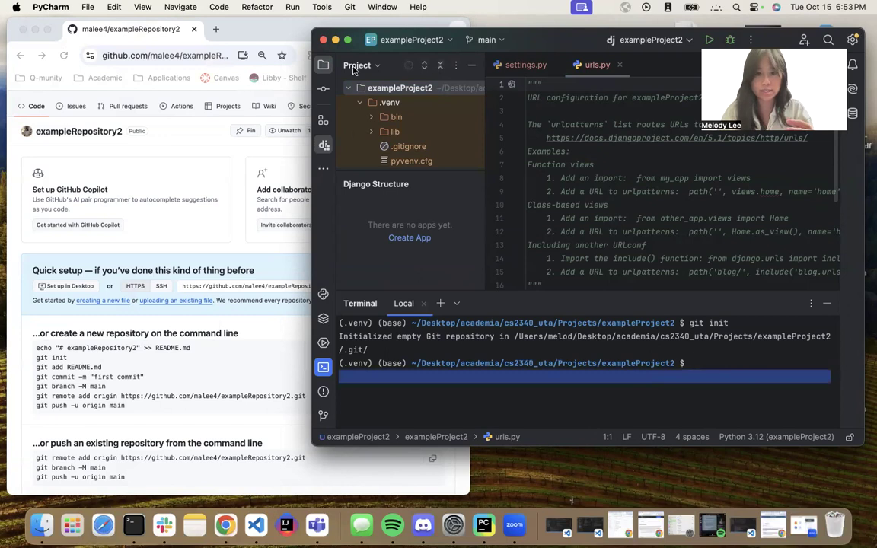
click(719, 373)
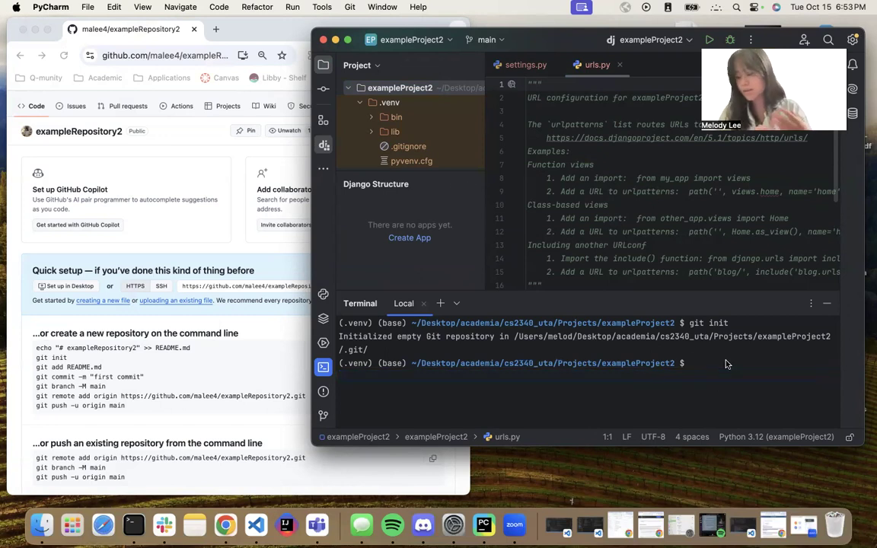
text(list)
key(Return)
text(l)
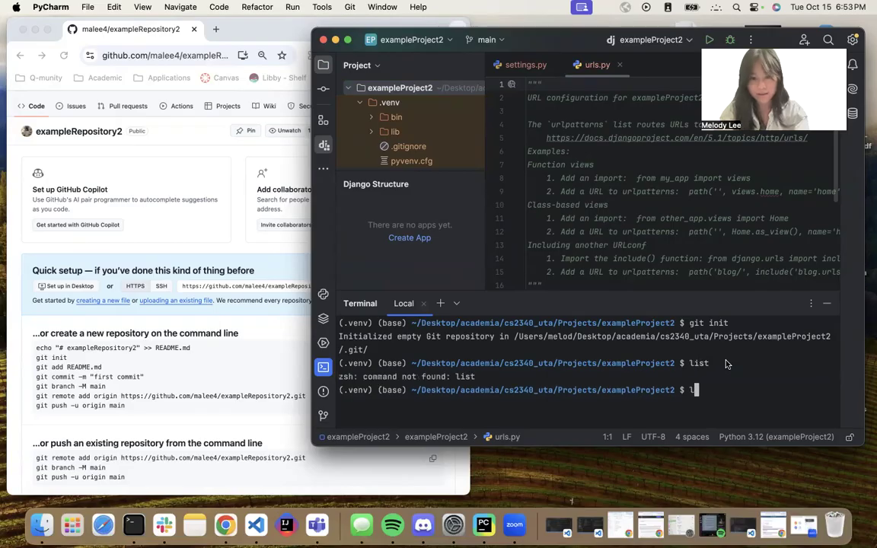
text(s)
key(Return)
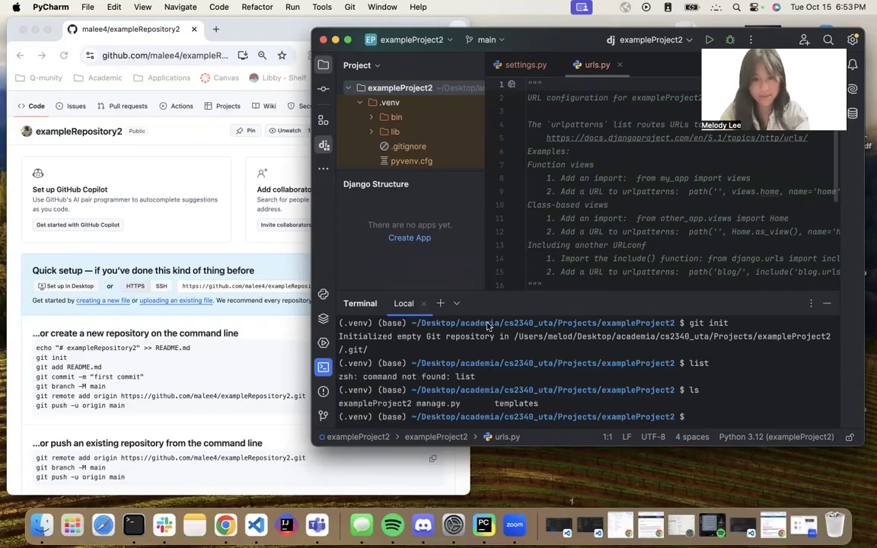
Highlight the listed project files in the terminal output.
scroll(431, 138, down, 3)
scroll(431, 138, up, 3)
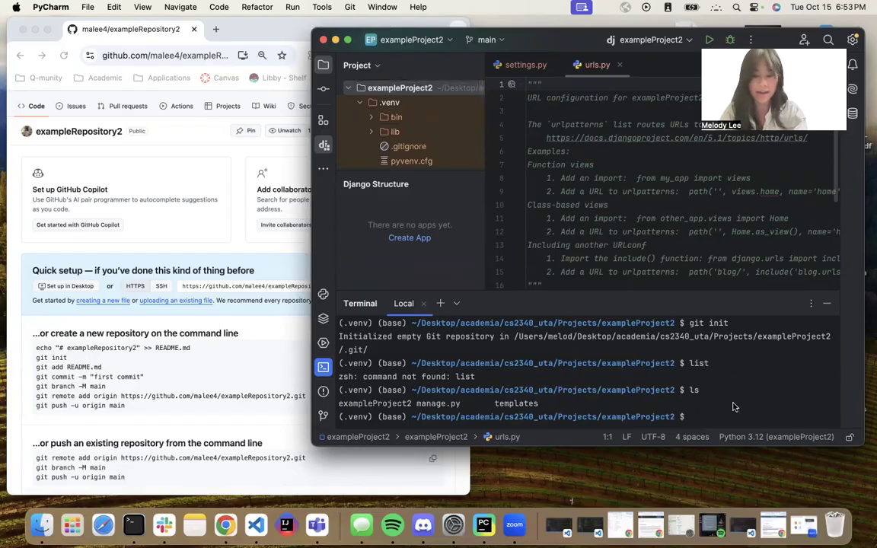
drag(554, 411, 340, 409)
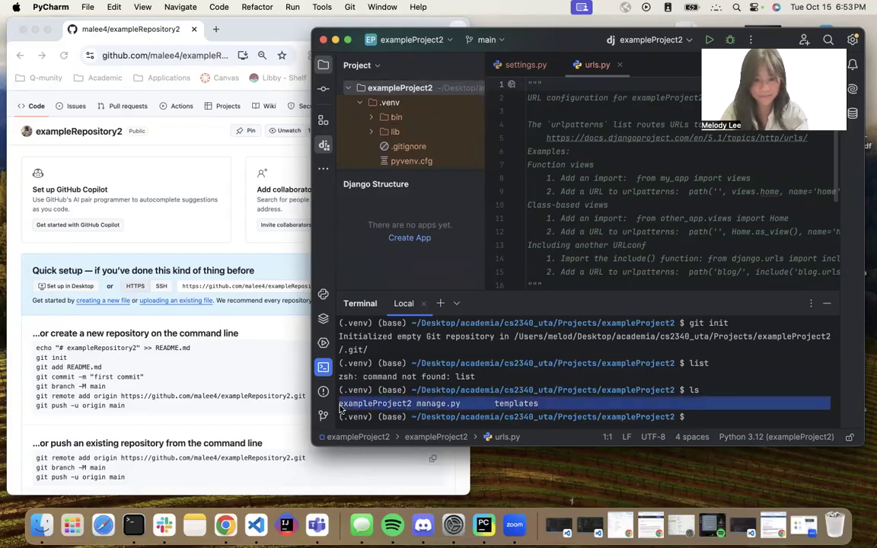
click(591, 393)
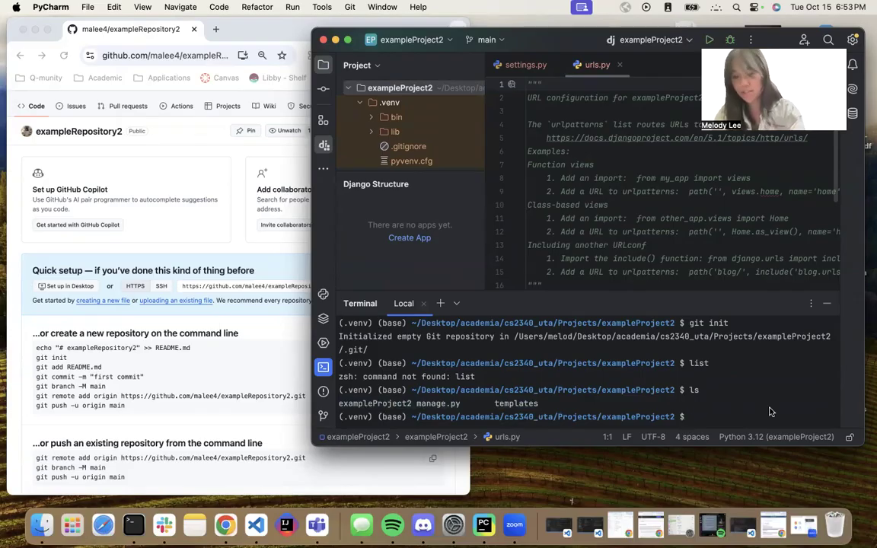
Stage all files with git add . and commit them with the message "First commit and push!".
text(git add)
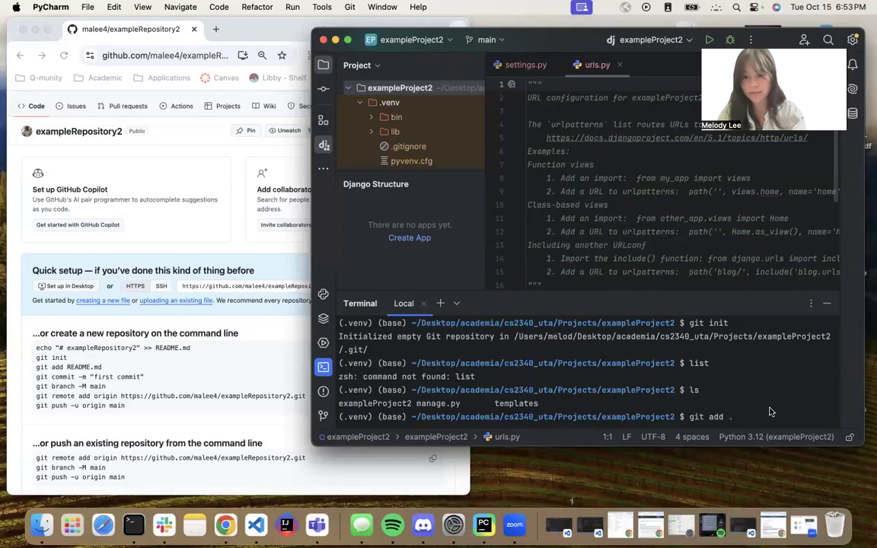
text( .)
key(Return)
text(git commit)
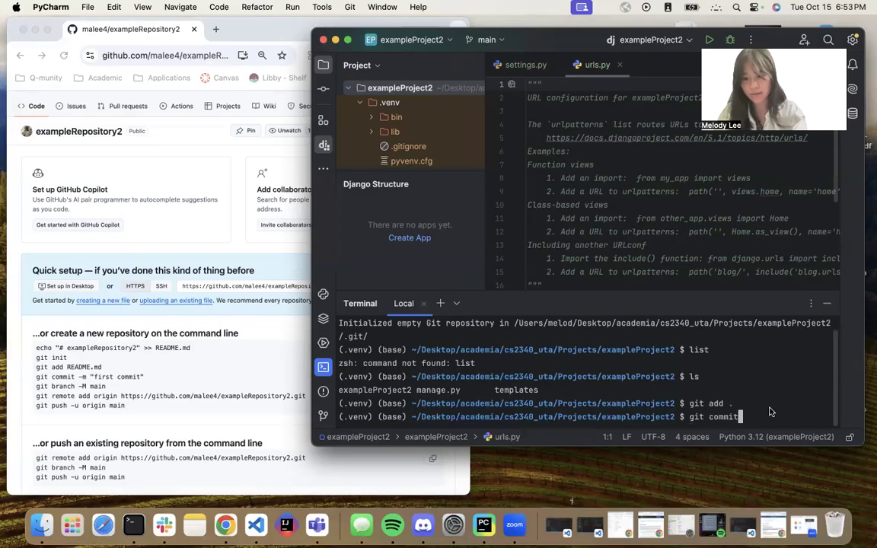
text( -m ")
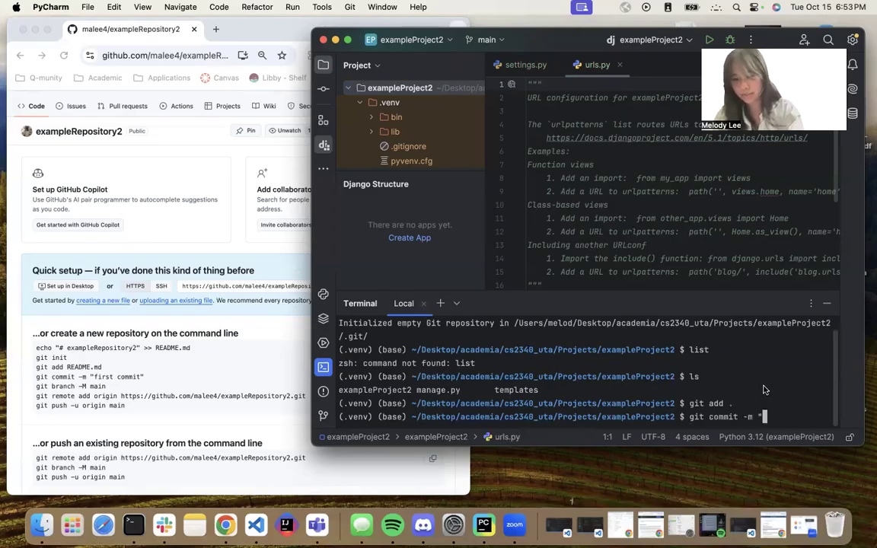
text(First commit and push!")
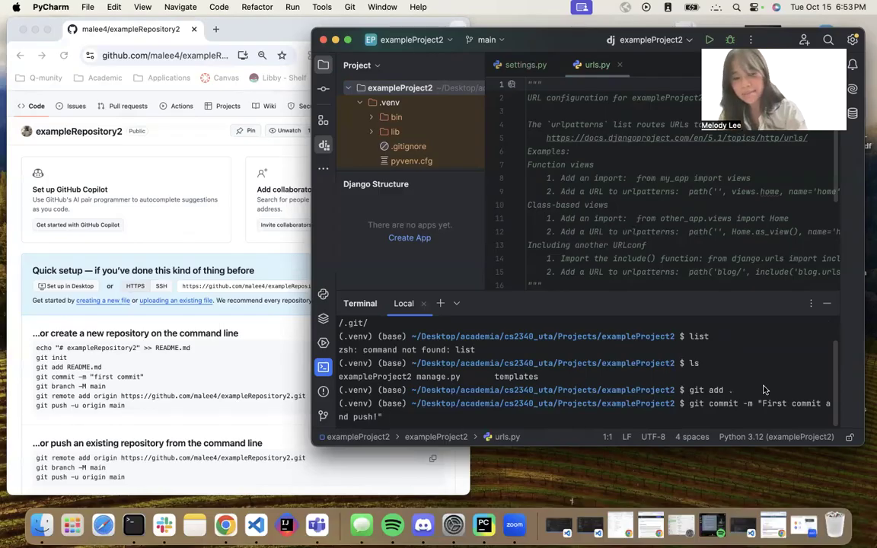
key(Return)
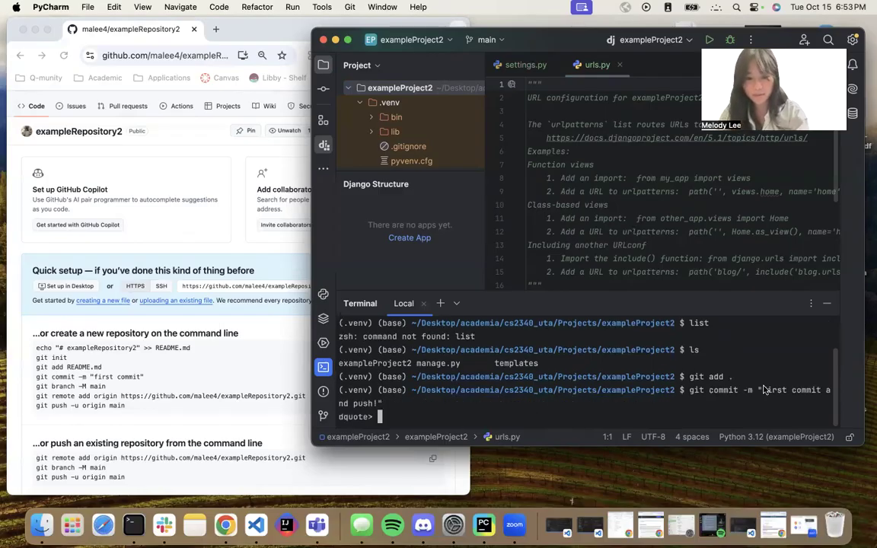
text(")
key(Return)
Scroll through the commit output to review the created files.
scroll(723, 384, up, 3)
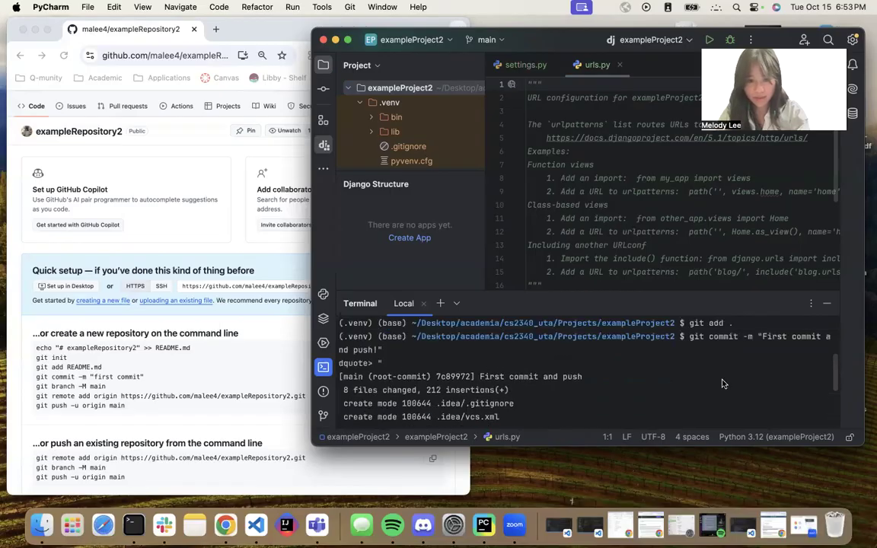
scroll(723, 384, down, 3)
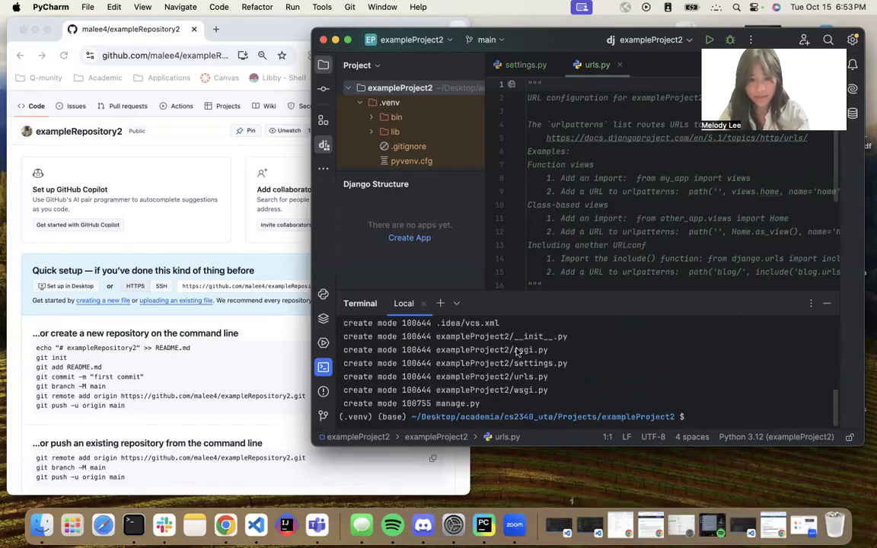
scroll(491, 376, up, 3)
scroll(491, 375, down, 3)
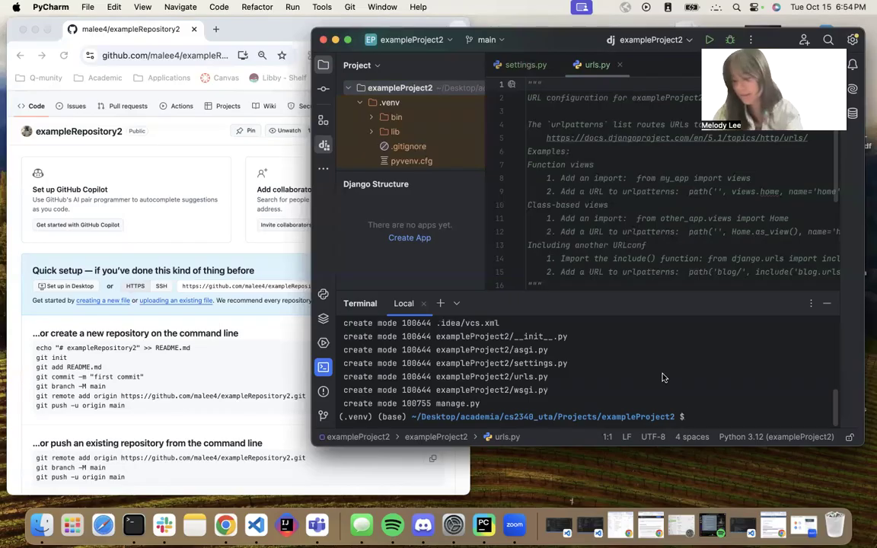
Add the exampleRepository2 HTTPS URL copied from GitHub as the remote named origin.
text(git )
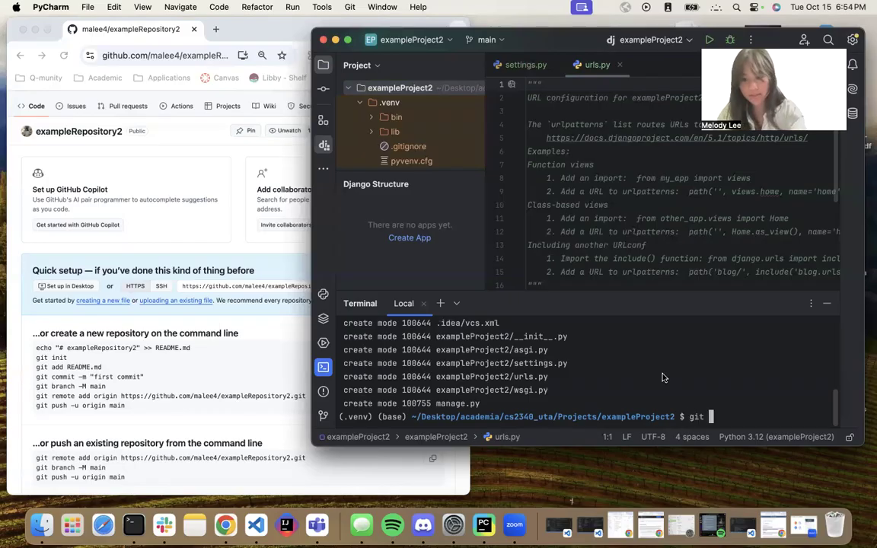
text(remote add)
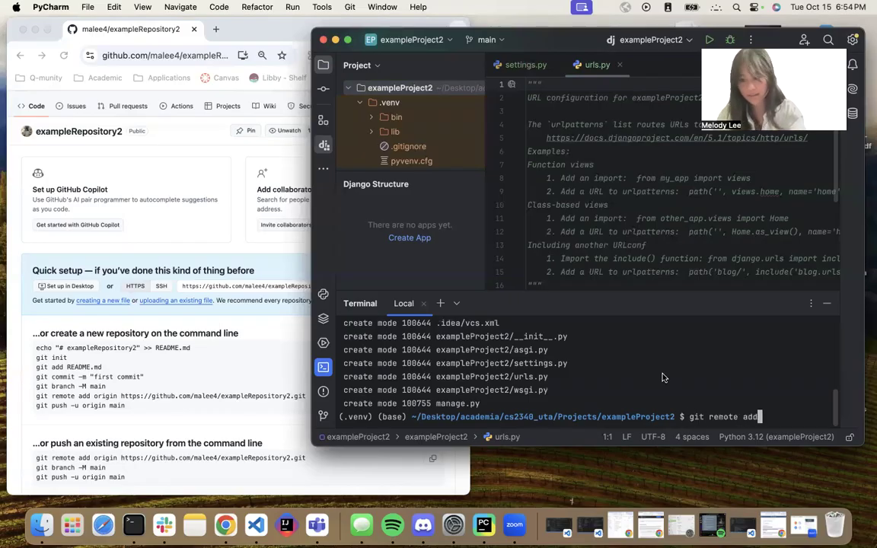
text( origin)
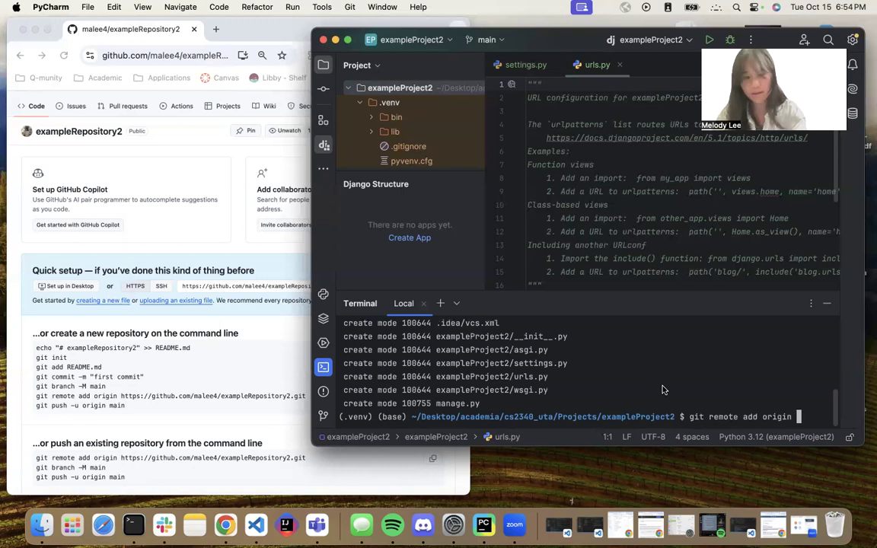
click(223, 292)
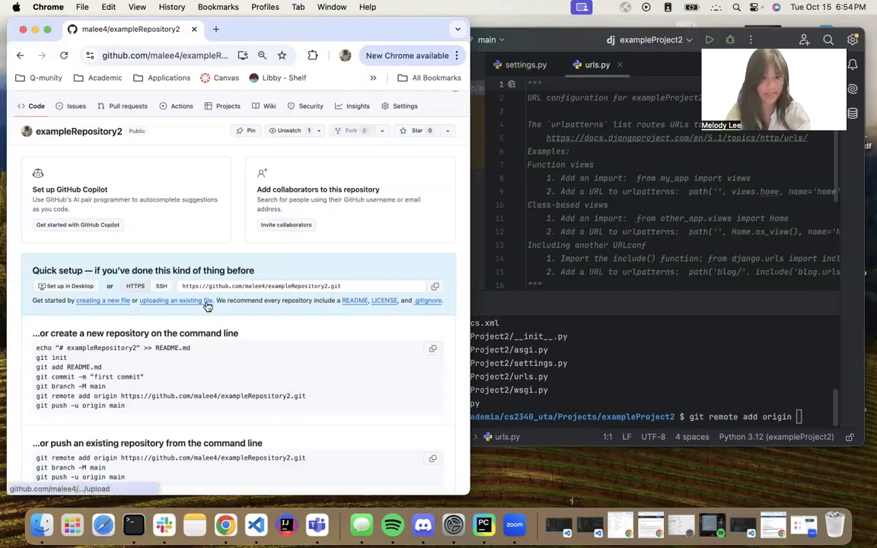
click(374, 286)
click(435, 286)
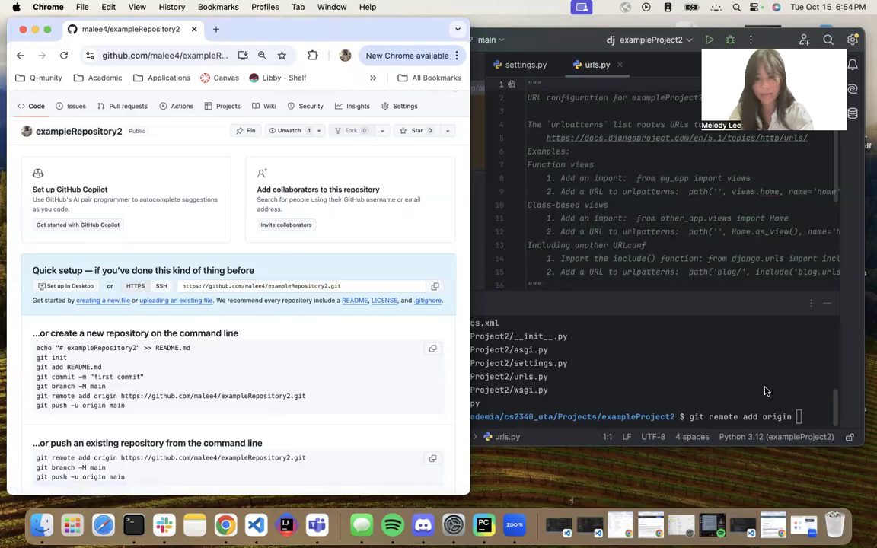
click(768, 391)
key(super+v)
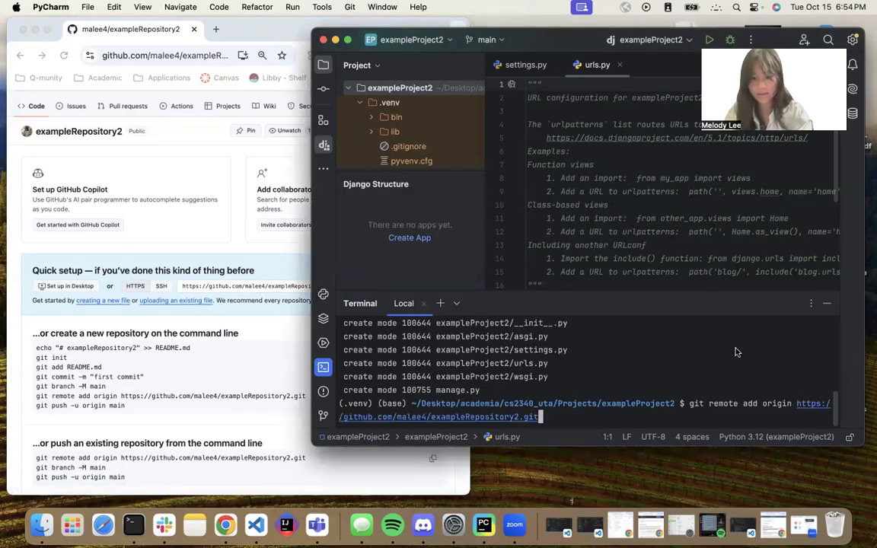
key(Return)
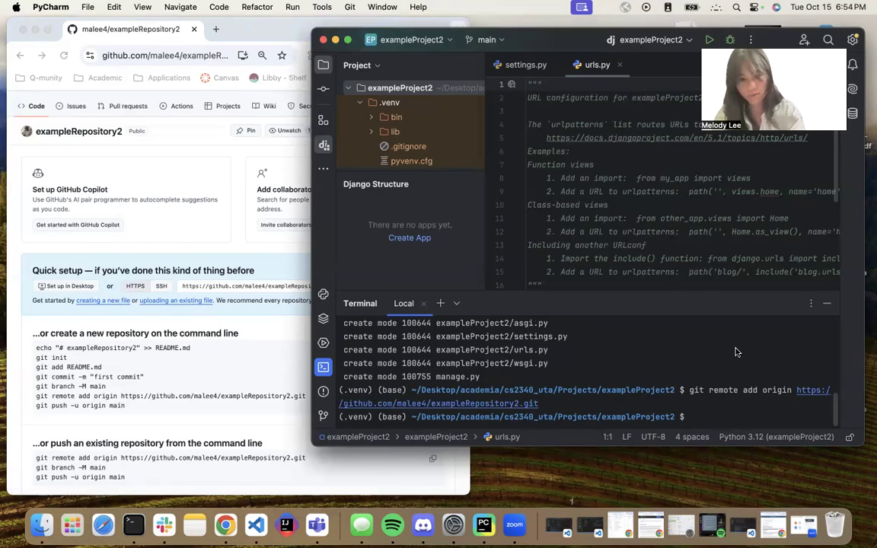
Force-push the main branch to origin with upstream tracking using git push -u -f origin main.
text(git push )
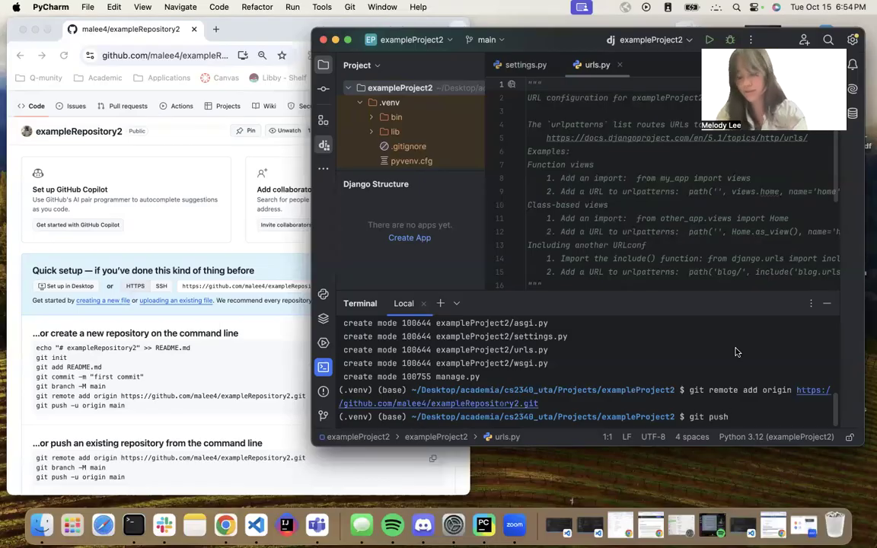
text(-u )
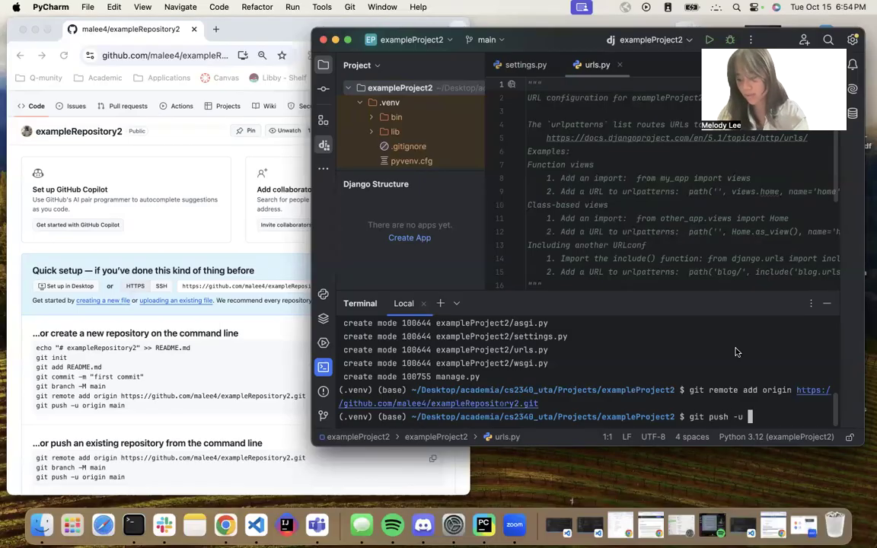
text(-f)
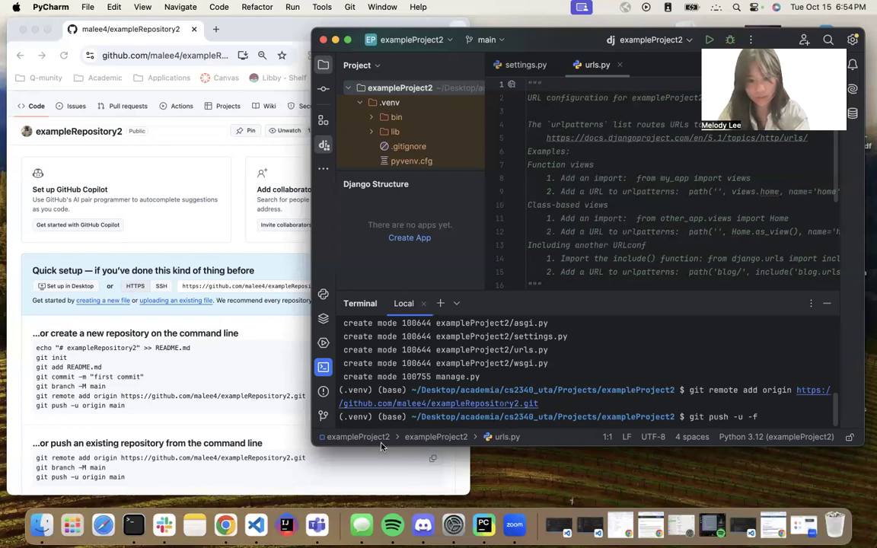
click(532, 408)
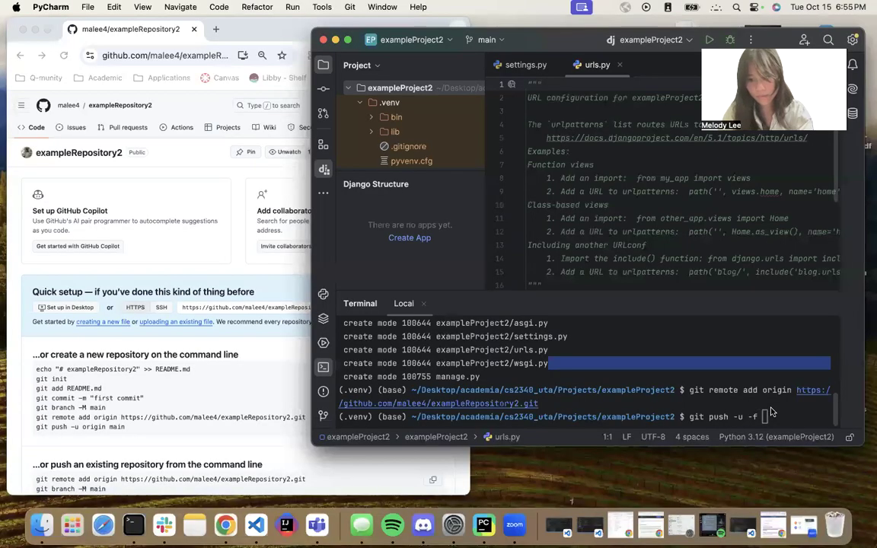
drag(771, 409, 772, 411)
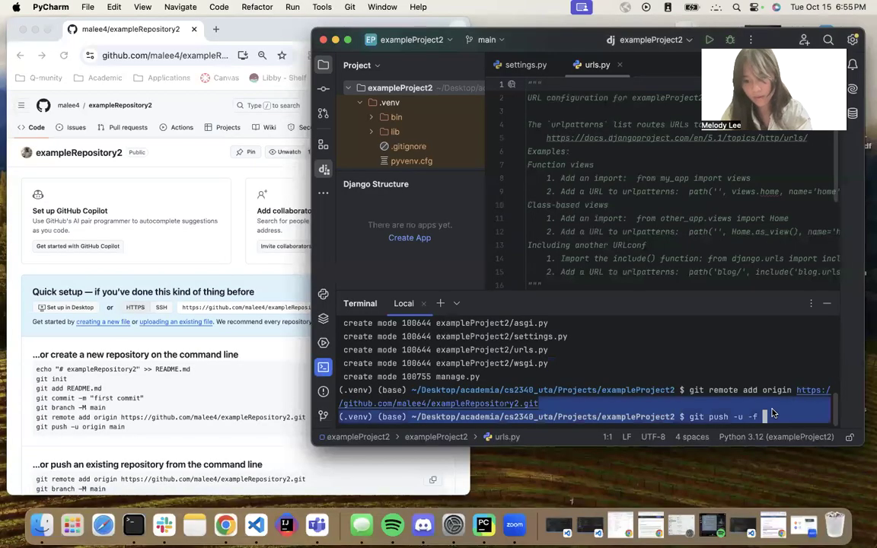
text(origin)
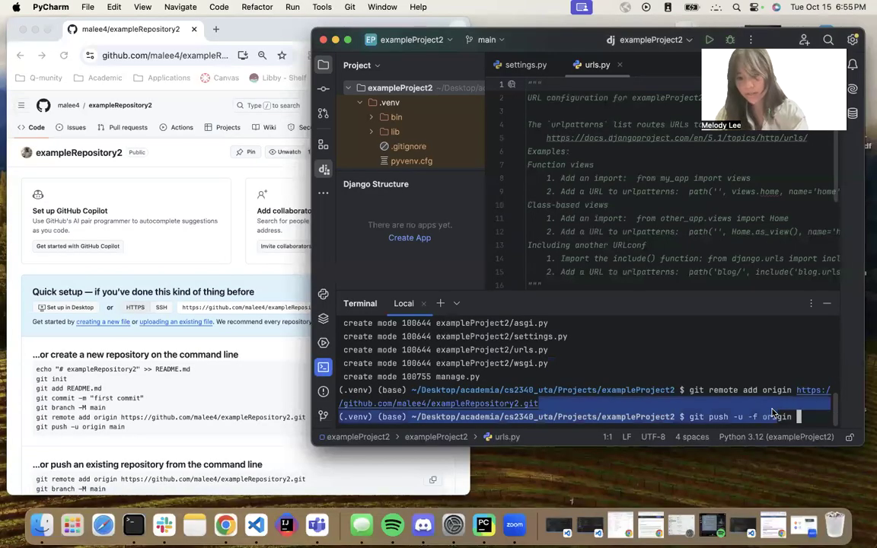
click(771, 414)
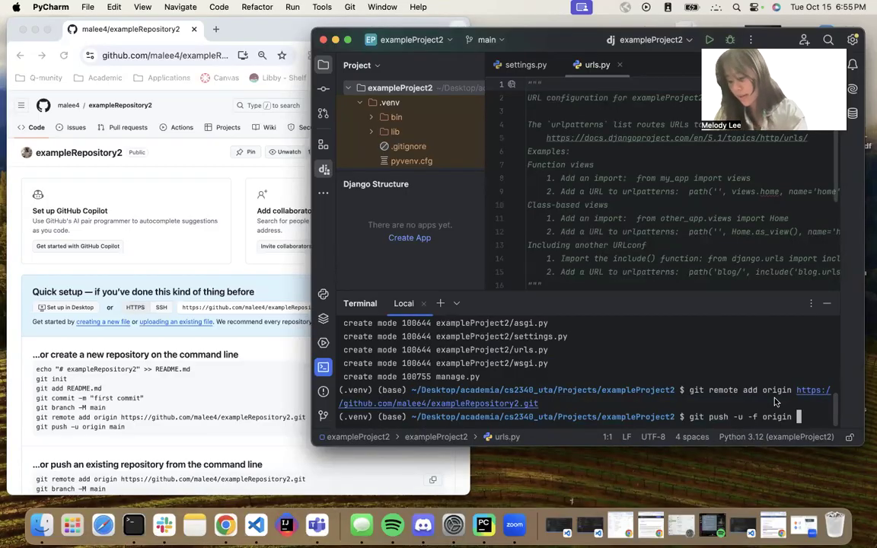
text(main)
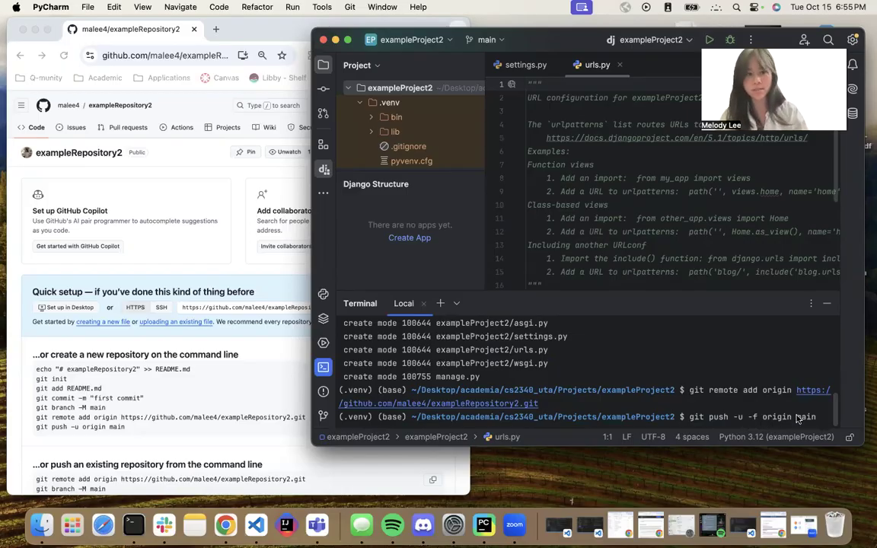
click(190, 336)
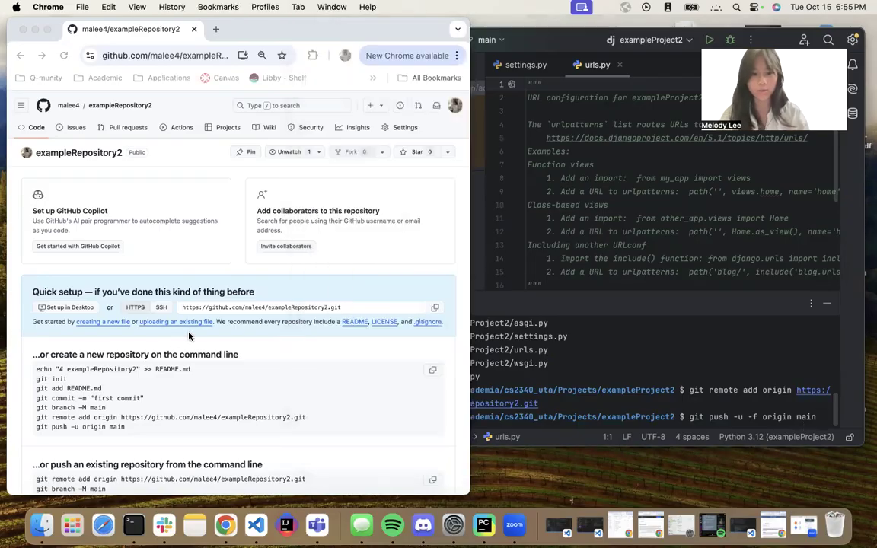
scroll(93, 329, down, 2)
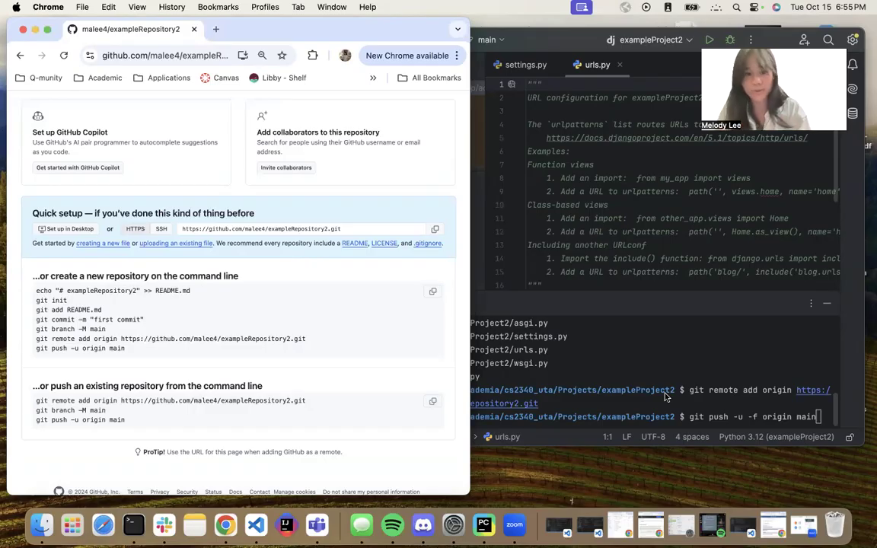
click(731, 404)
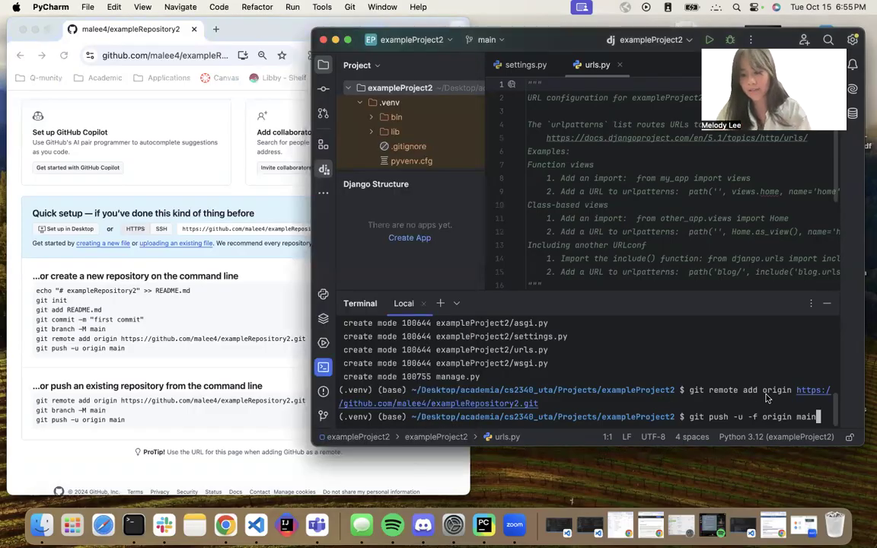
key(Return)
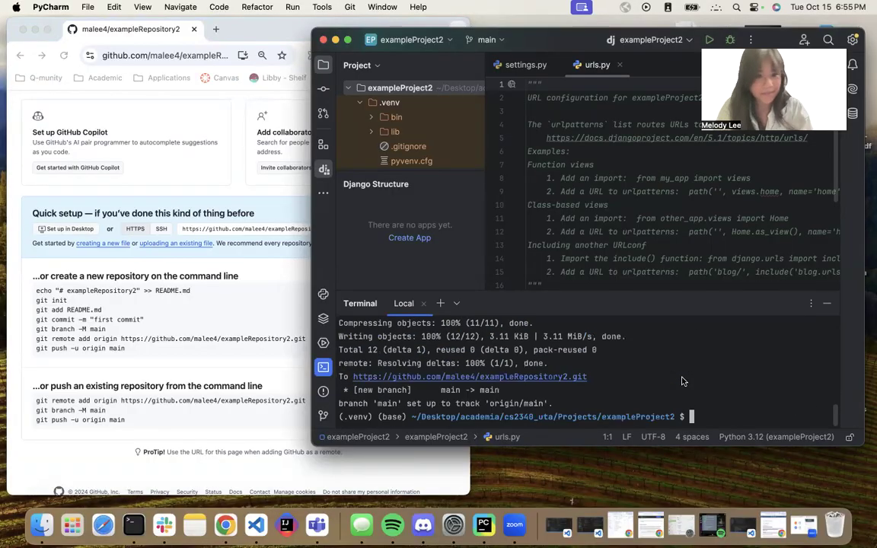
Refresh the GitHub repository page and browse into the pushed exampleProject2 folder to check its files.
scroll(469, 385, up, 5)
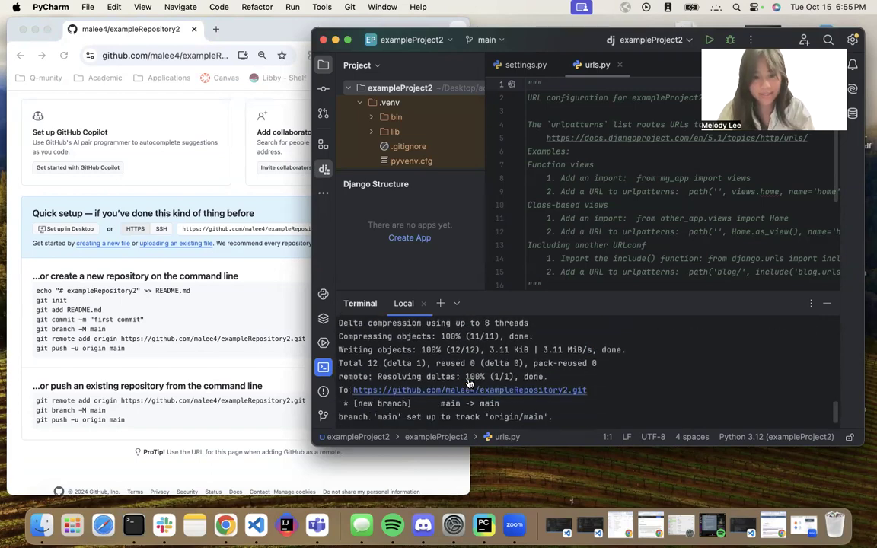
scroll(469, 384, down, 5)
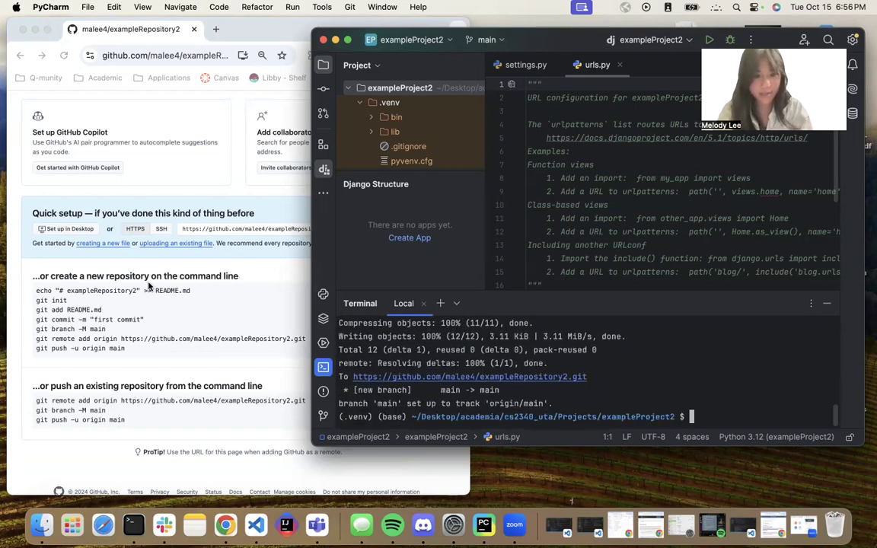
click(136, 259)
click(64, 55)
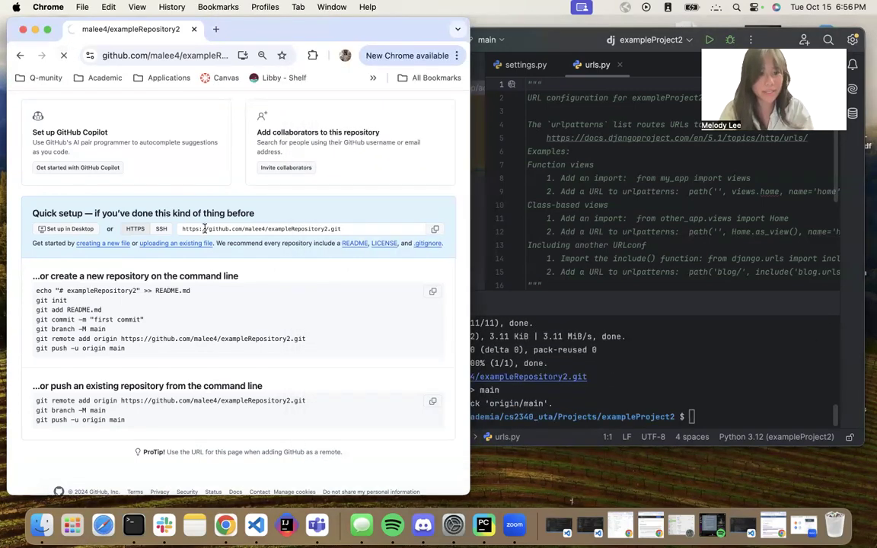
scroll(204, 232, down, 3)
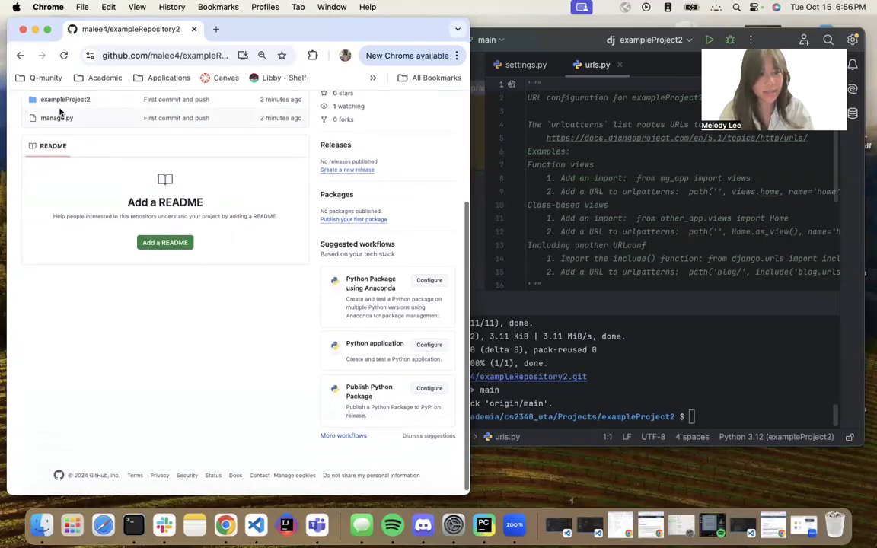
click(61, 100)
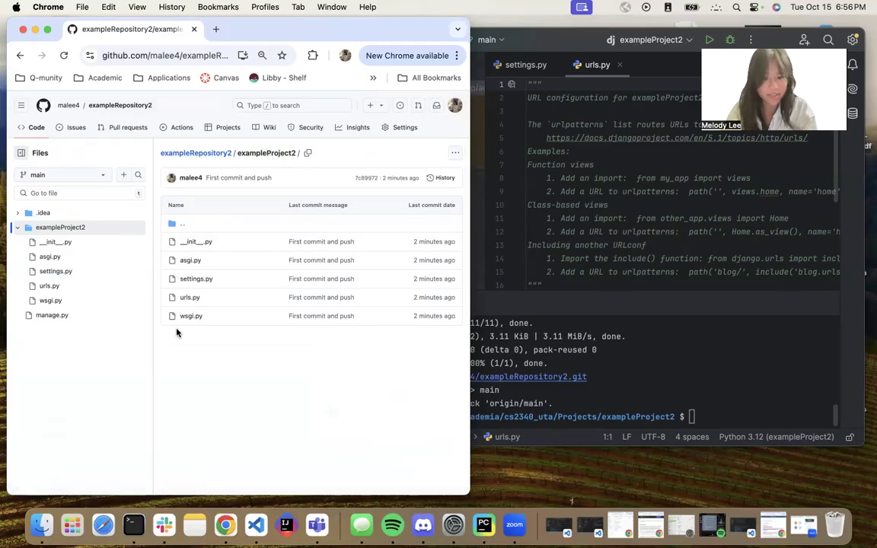
click(661, 358)
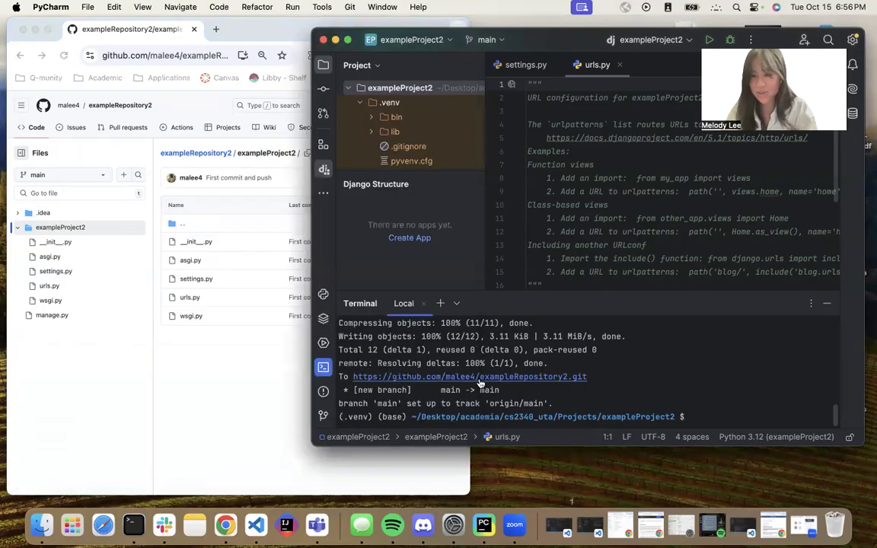